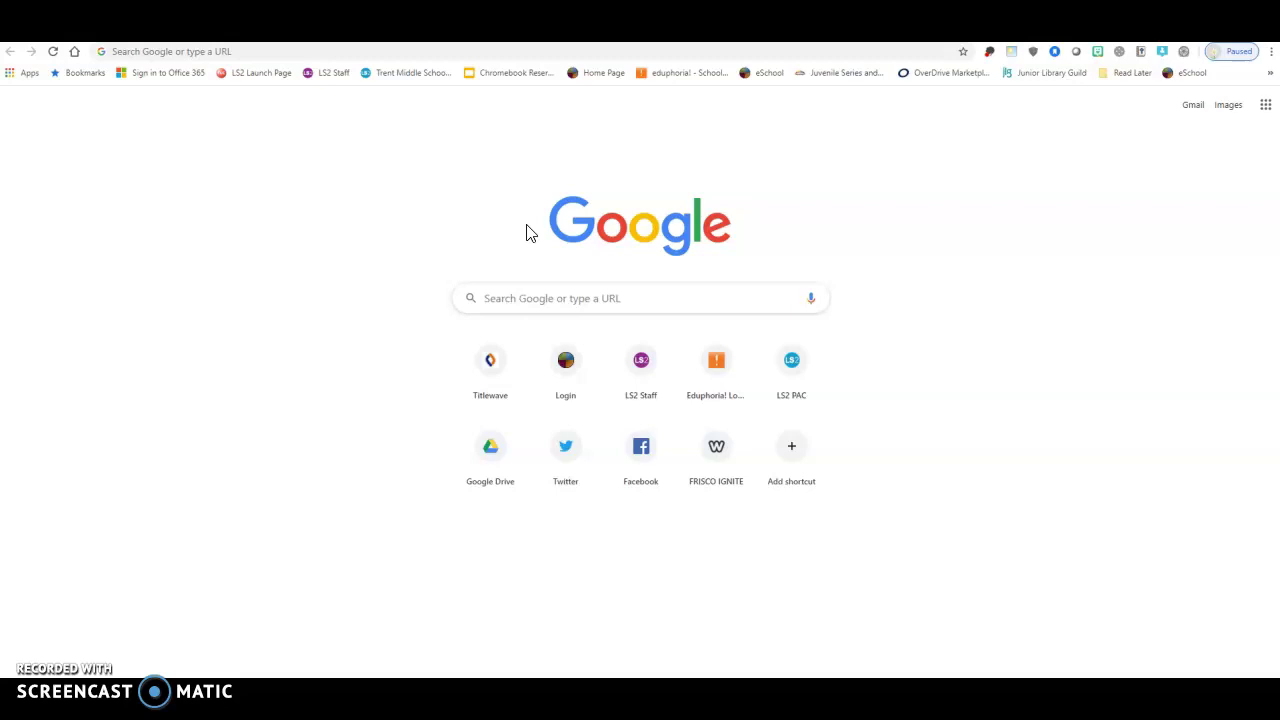
- Search Google for 'frogs' and scroll through the first page of results and back to the top
click(626, 294)
text(frogs)
key(Return)
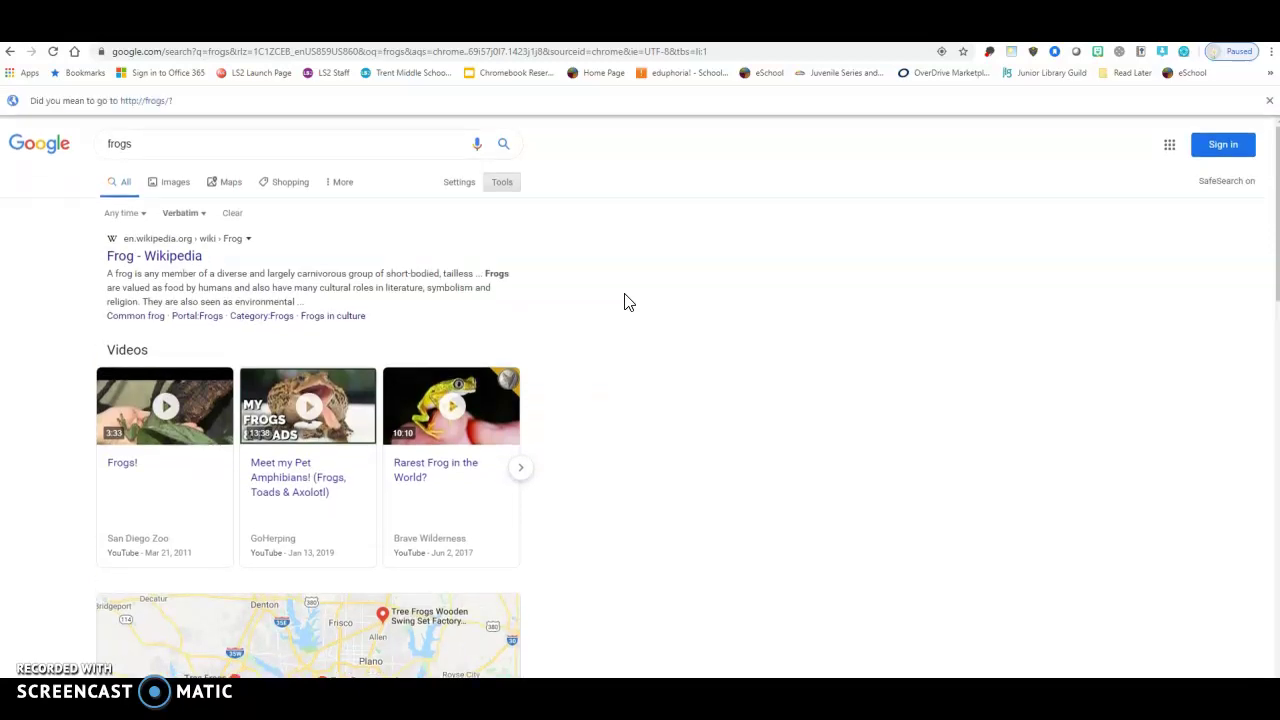
scroll(306, 280, down, 5)
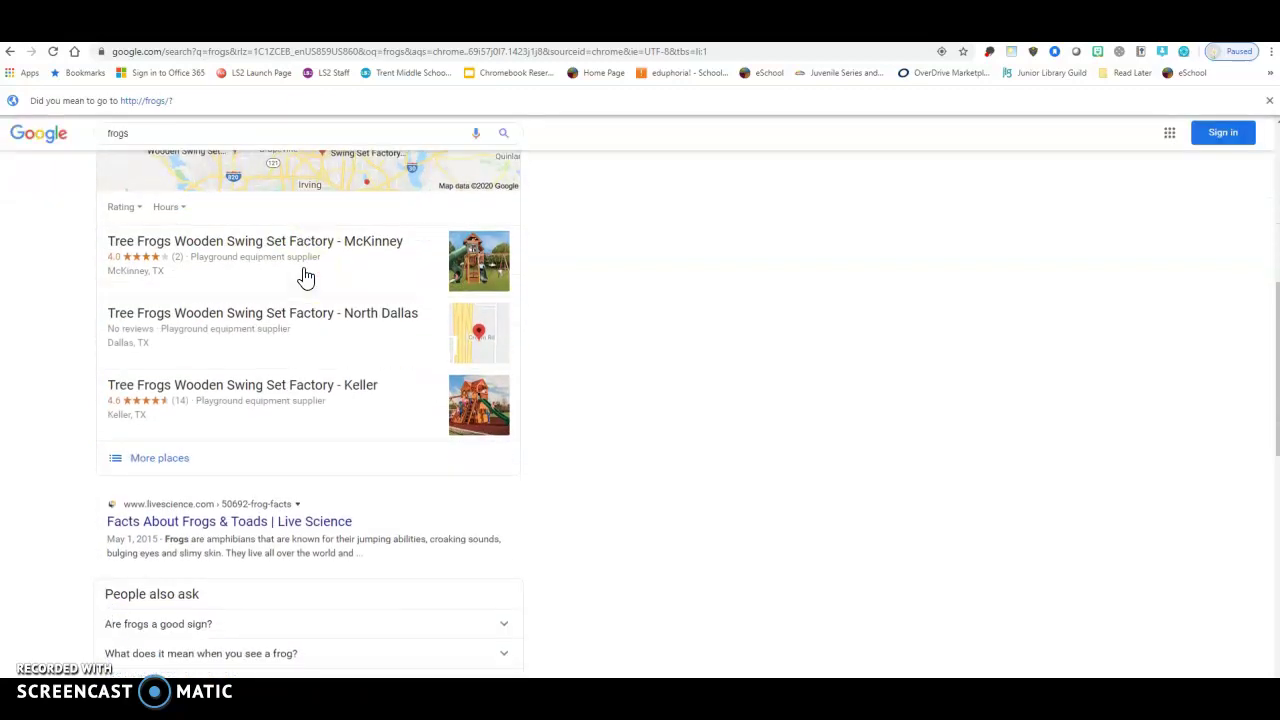
scroll(310, 260, up, 5)
scroll(300, 265, down, 3)
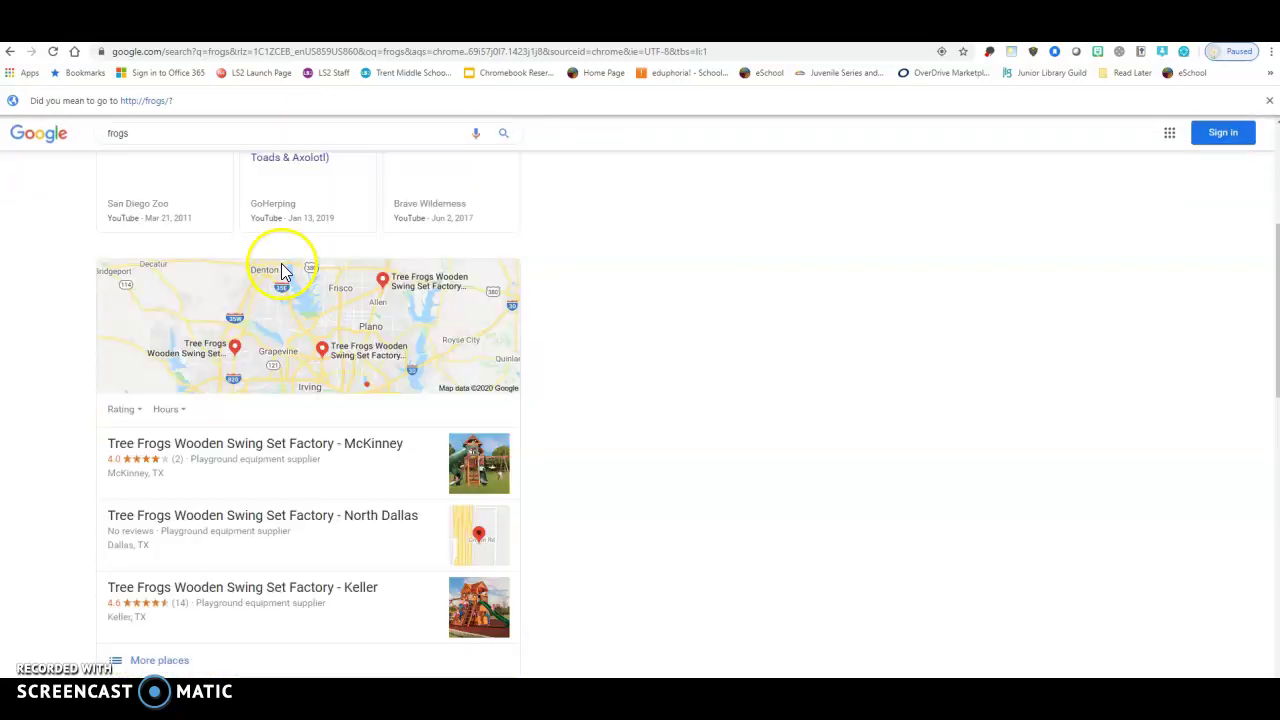
scroll(283, 272, down, 10)
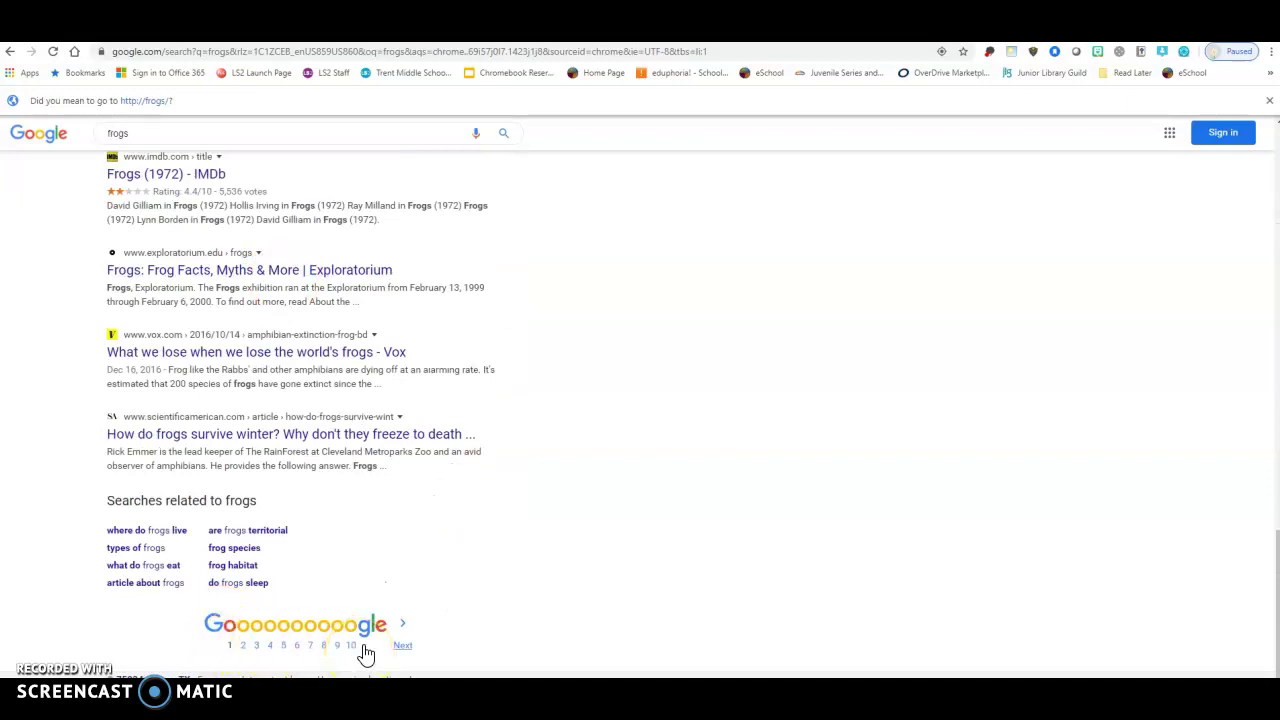
scroll(360, 640, up, 15)
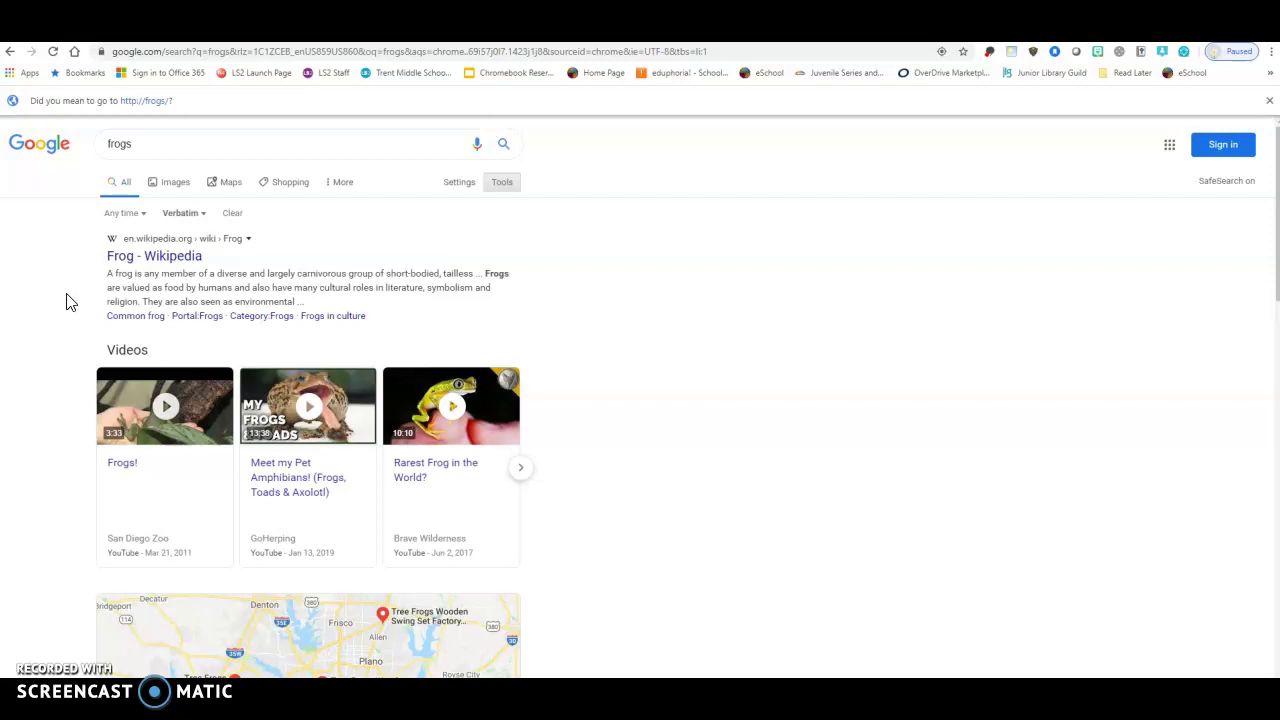
click(76, 300)
- Hide the Tools bar and open Advanced search from the Settings menu
click(502, 188)
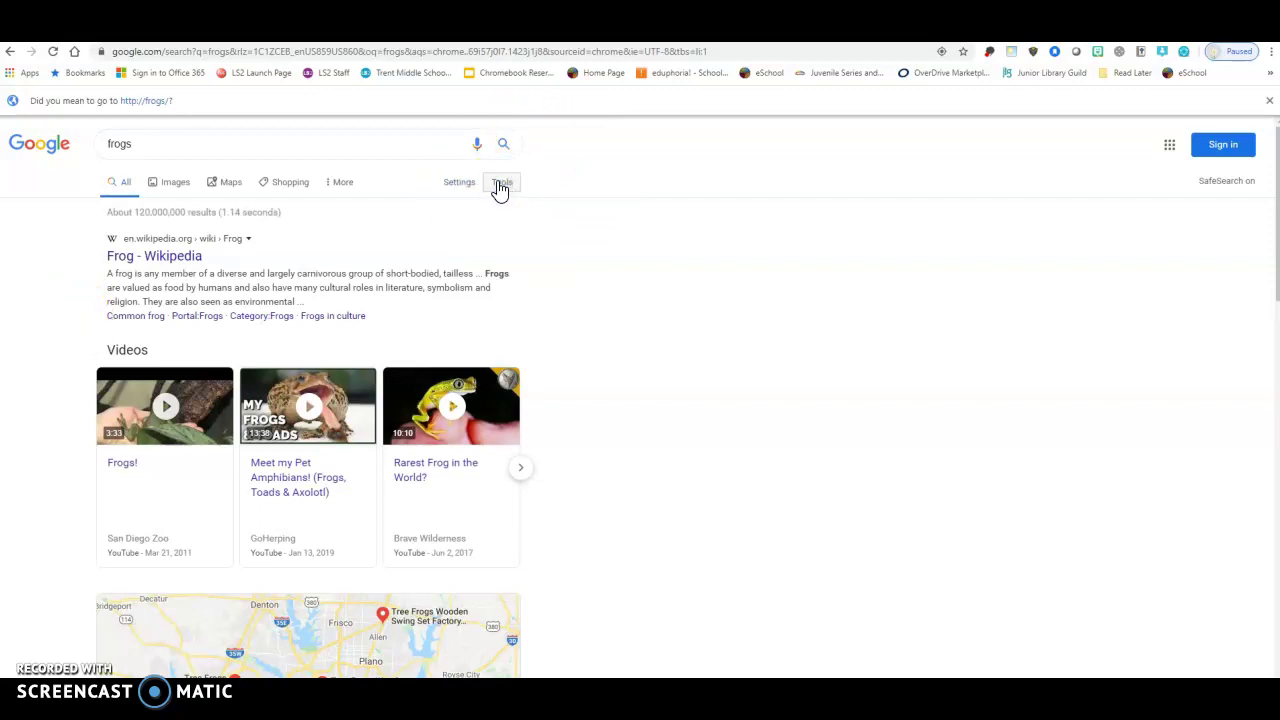
click(469, 186)
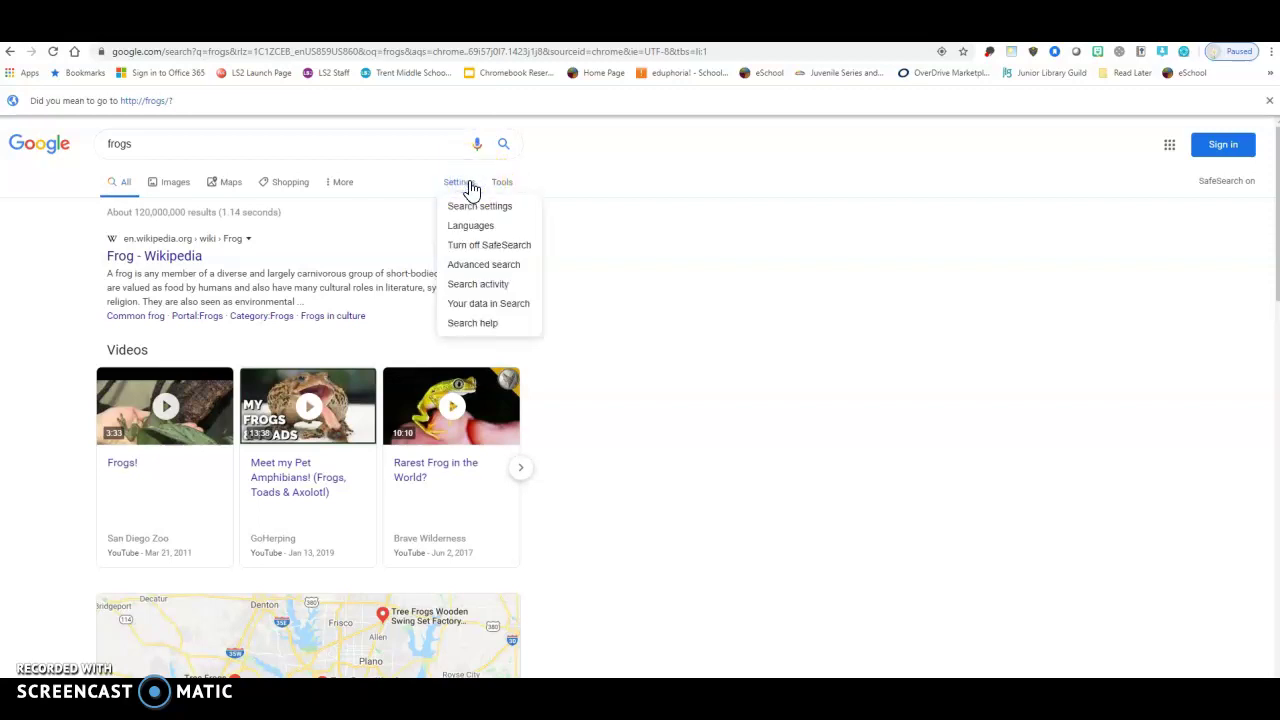
click(487, 266)
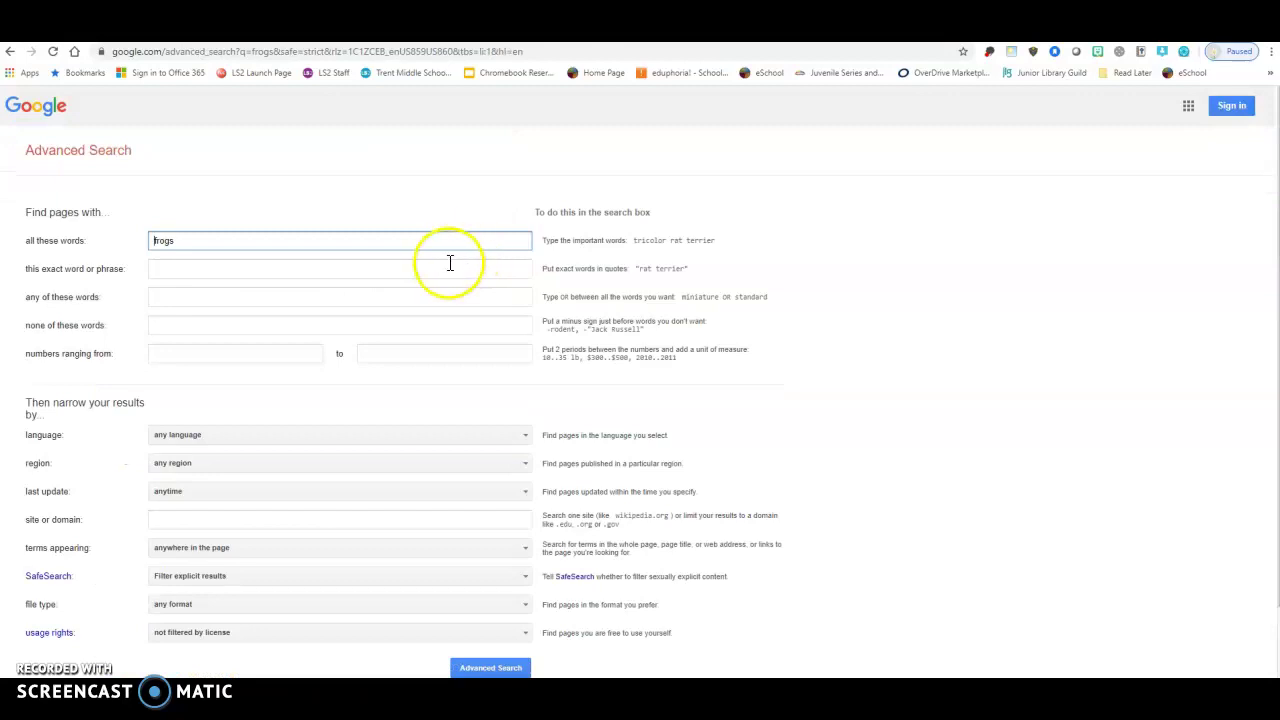
- Look over the Advanced Search fields and expand the last update dropdown
scroll(450, 263, down, 1)
scroll(448, 281, down, 1)
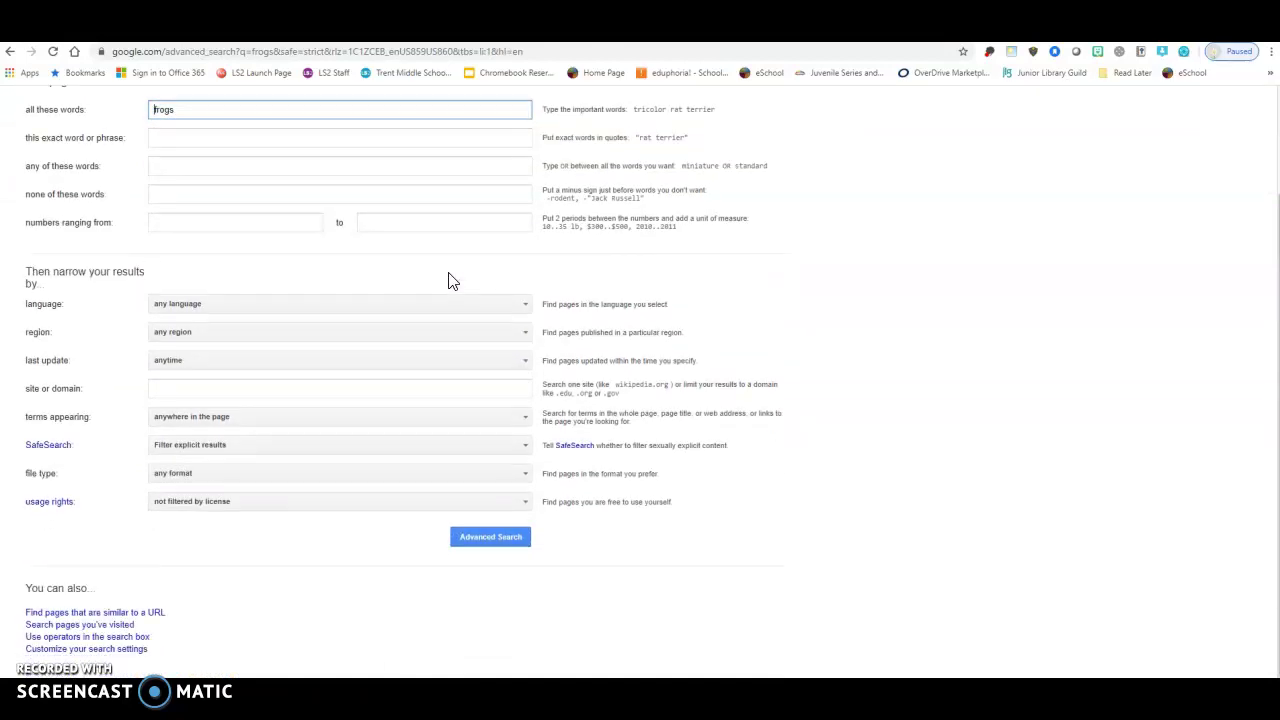
scroll(448, 281, up, 2)
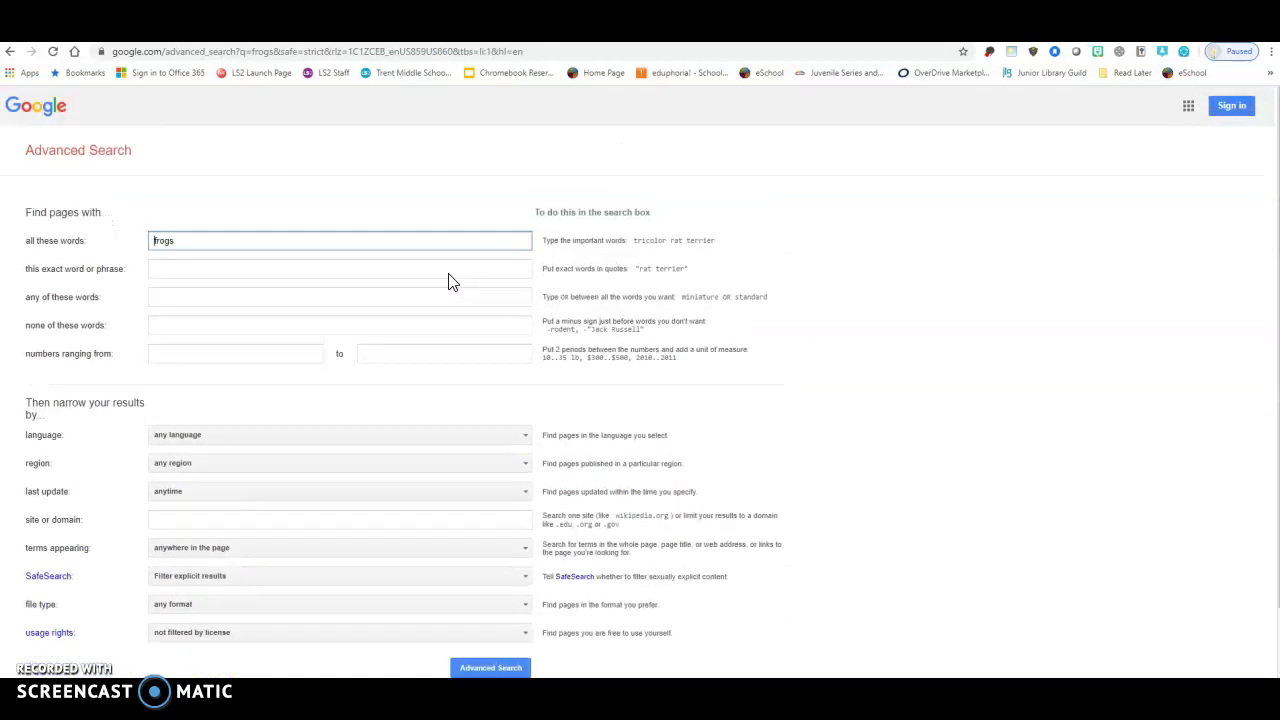
click(315, 268)
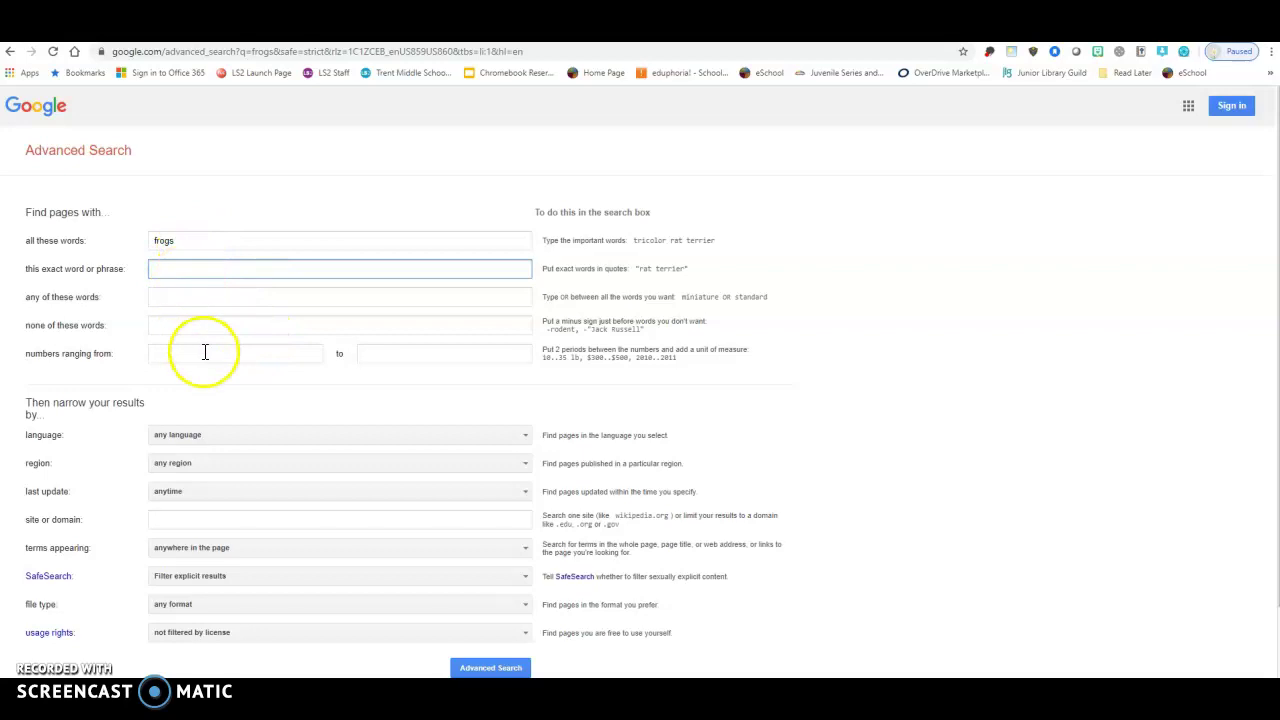
scroll(196, 350, down, 3)
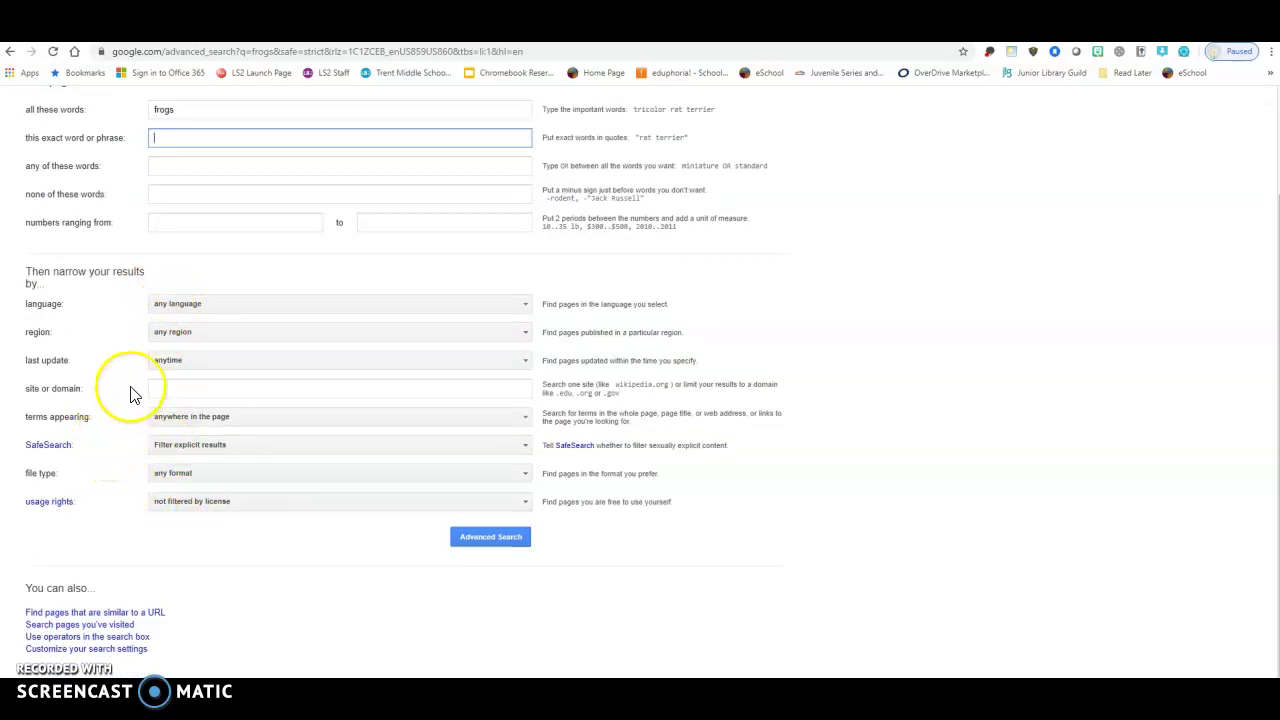
click(188, 364)
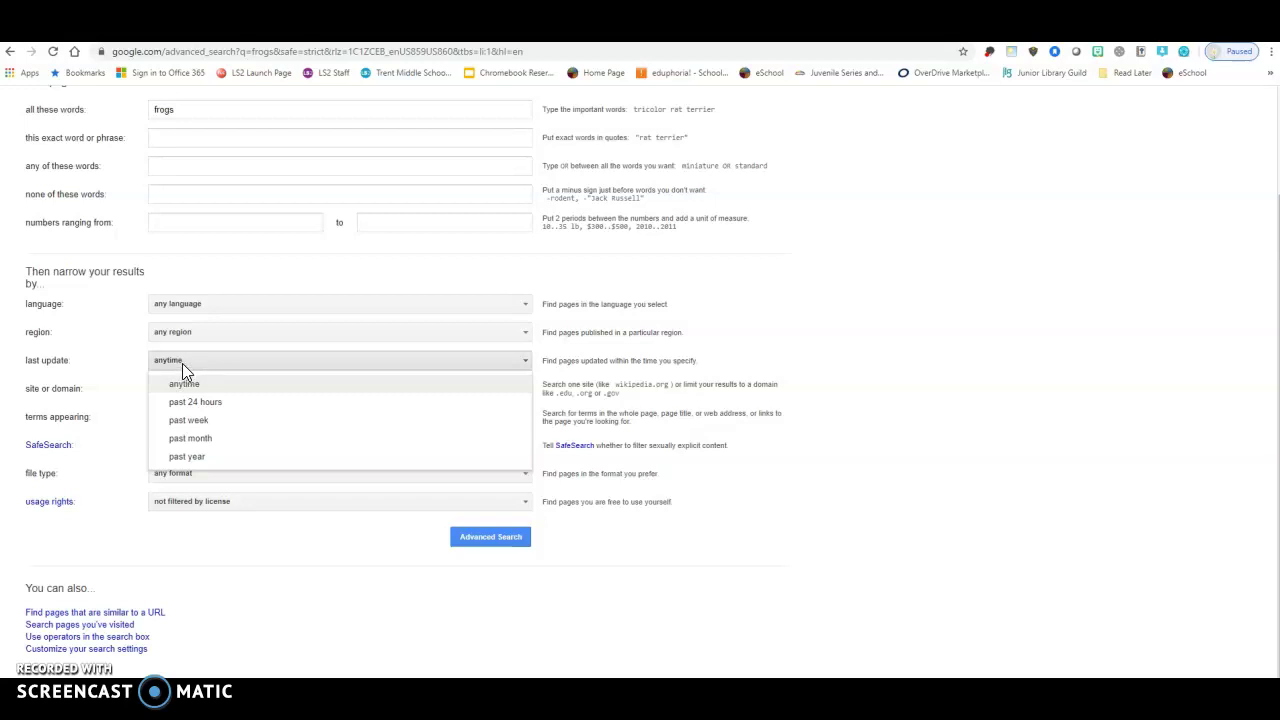
- Set last update to past year and site or domain to '.edu, .org', leaving usage rights unfiltered
click(205, 455)
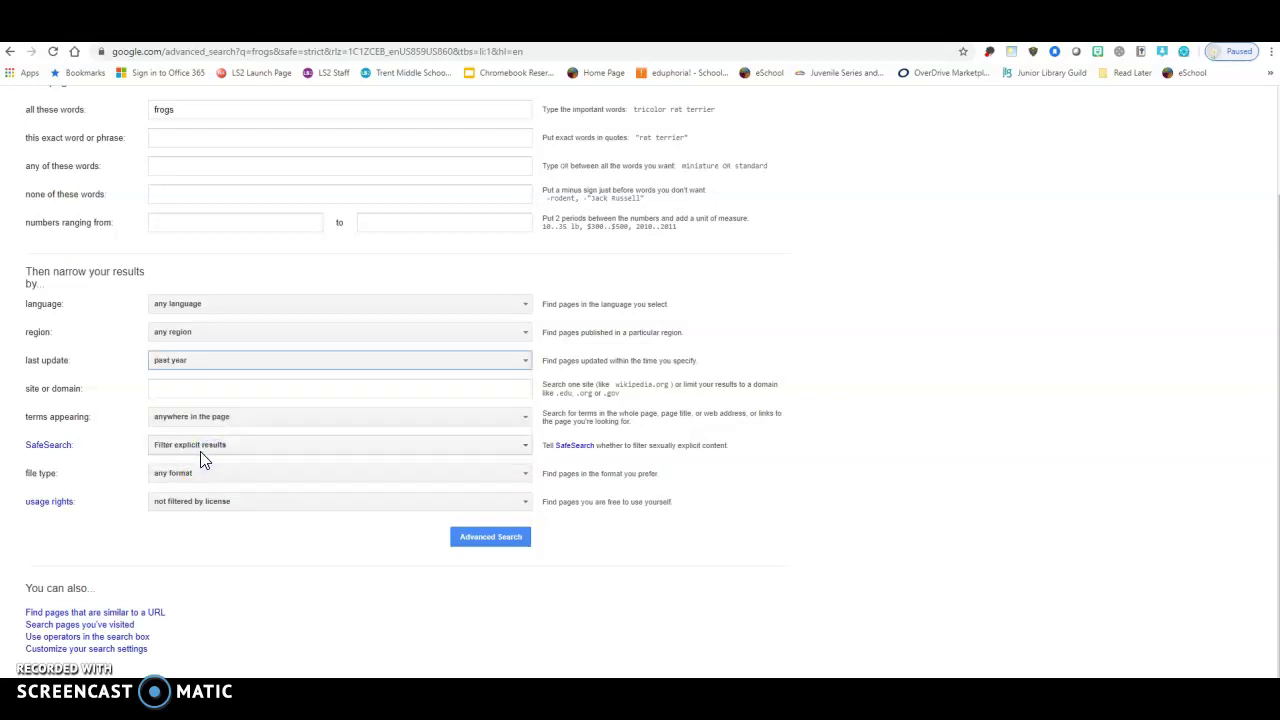
click(215, 389)
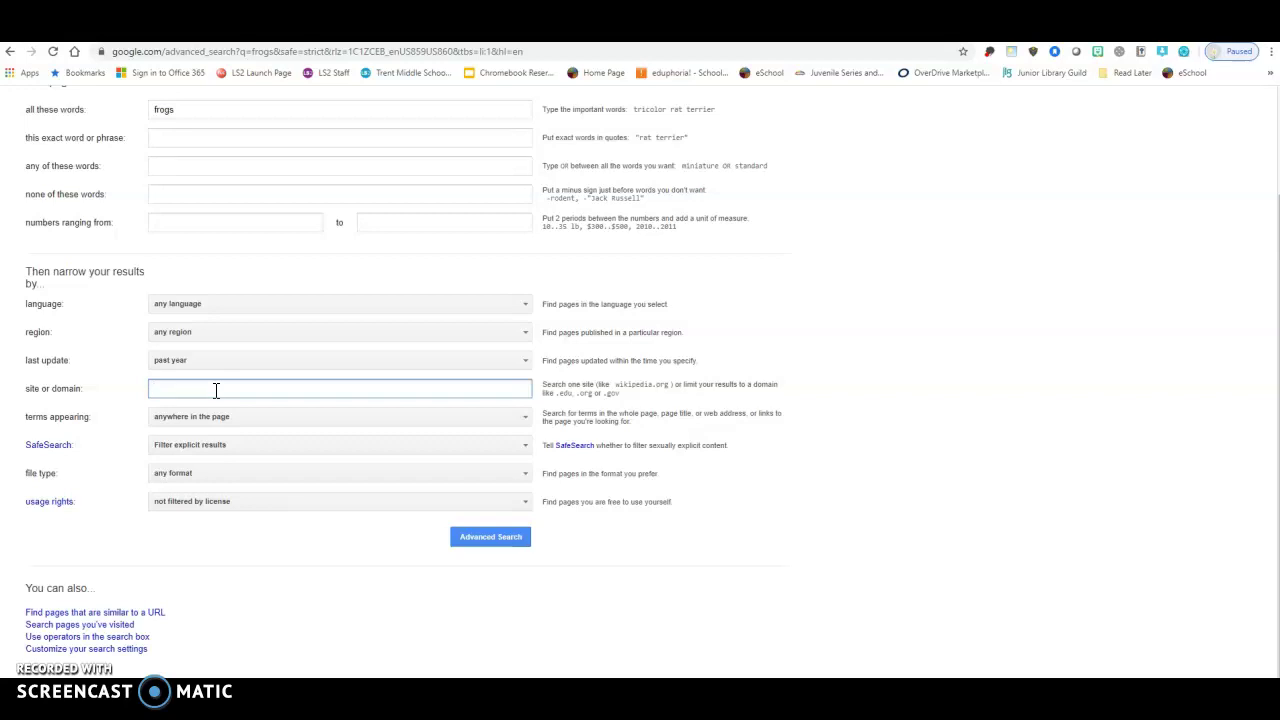
text(du)
key(BackSpace)
key(BackSpace)
key(BackSpace)
text(.edu, .org)
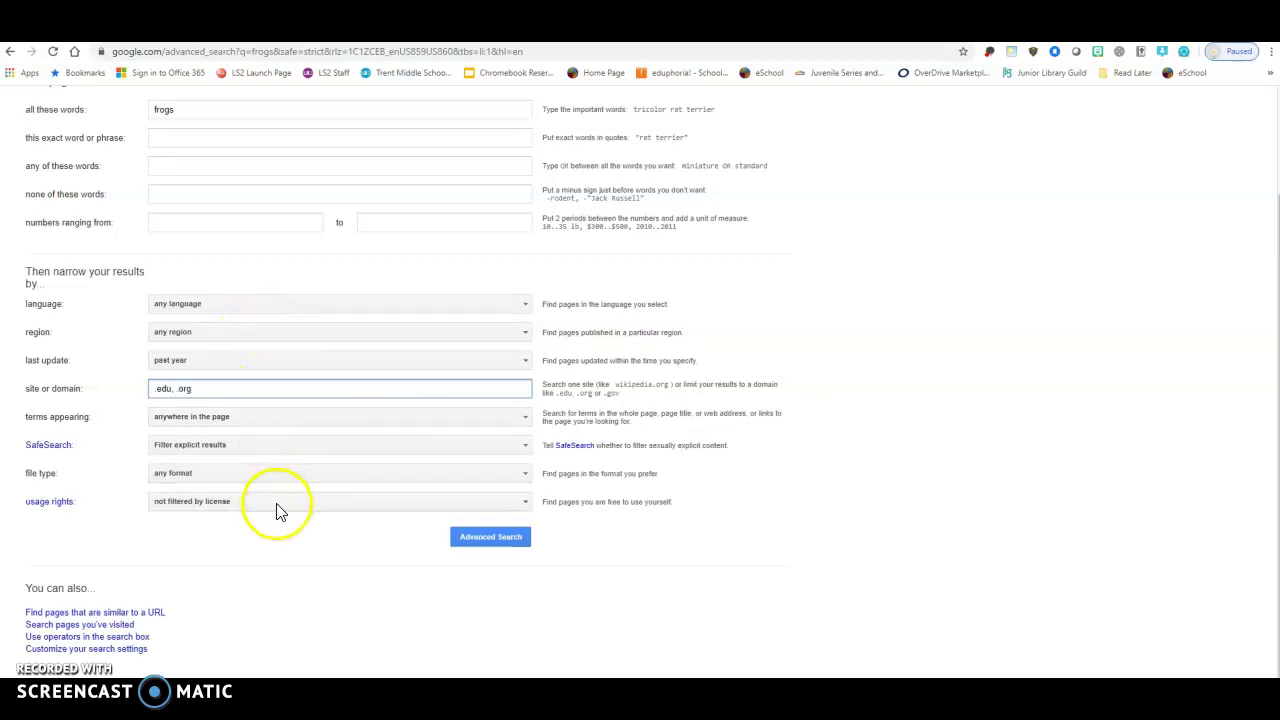
click(205, 502)
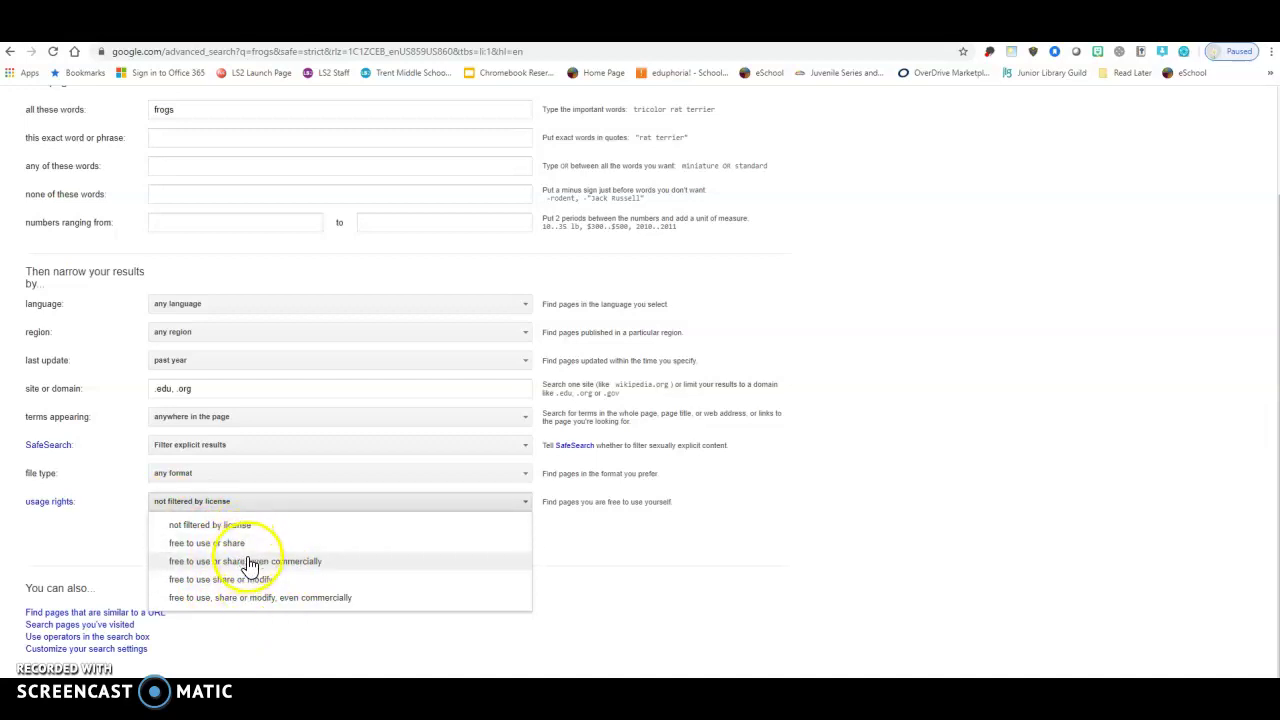
click(107, 556)
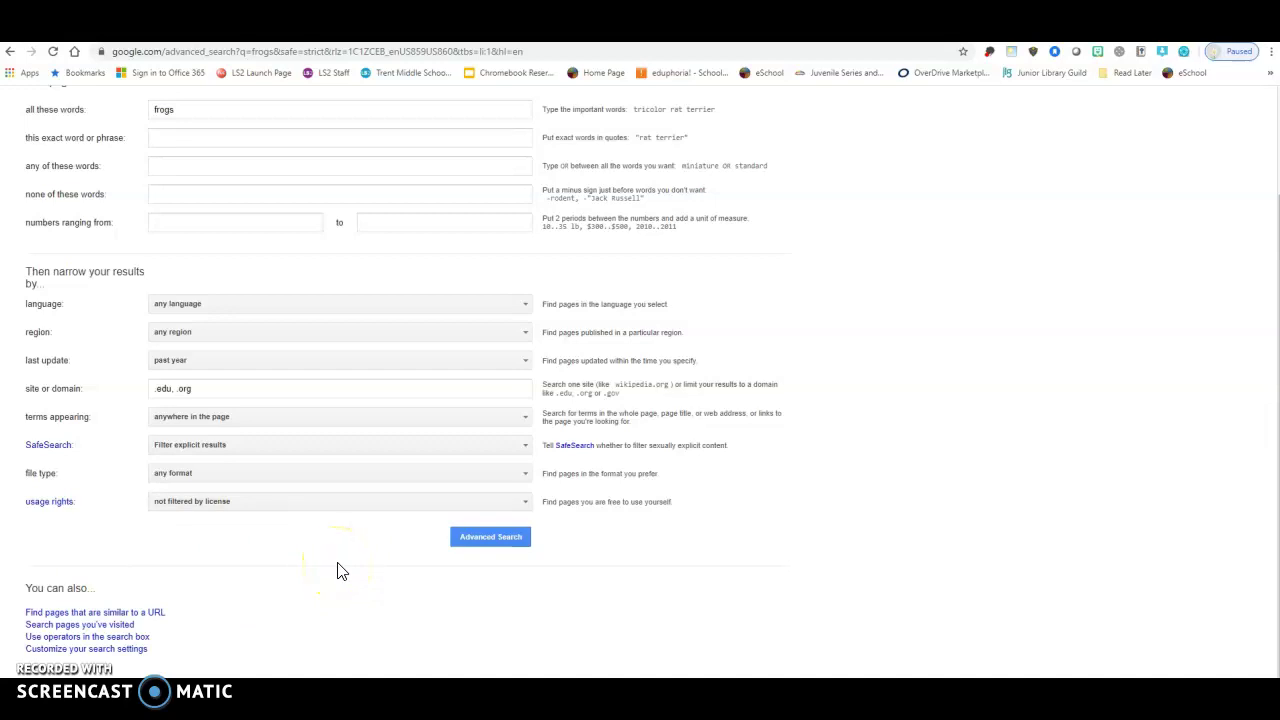
- Run the advanced search, then narrow the site or domain to .edu and rerun it
click(489, 540)
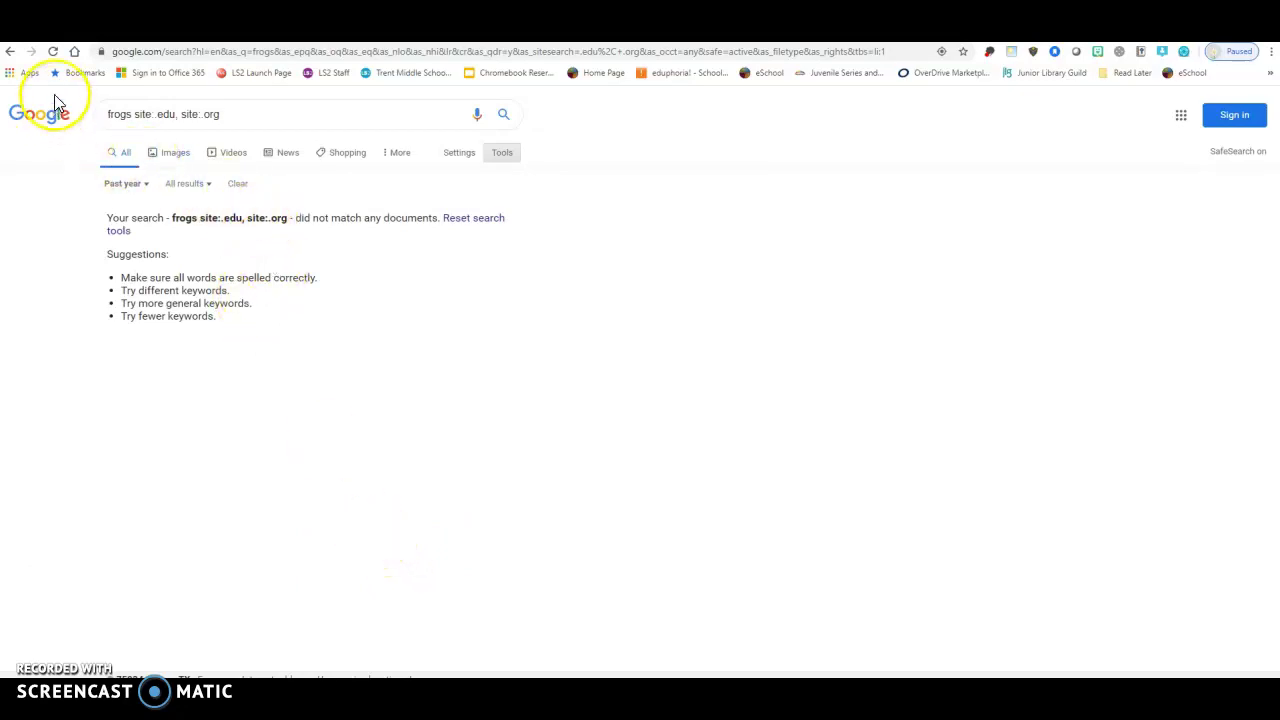
click(9, 51)
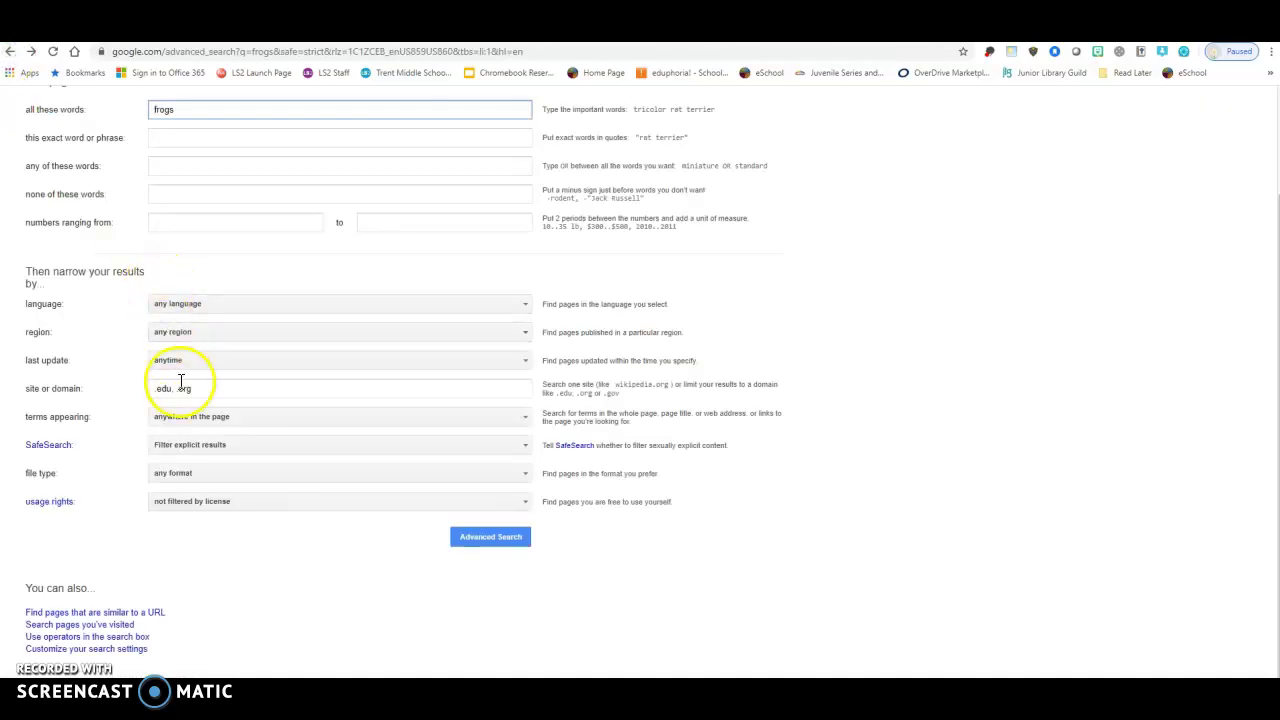
click(228, 388)
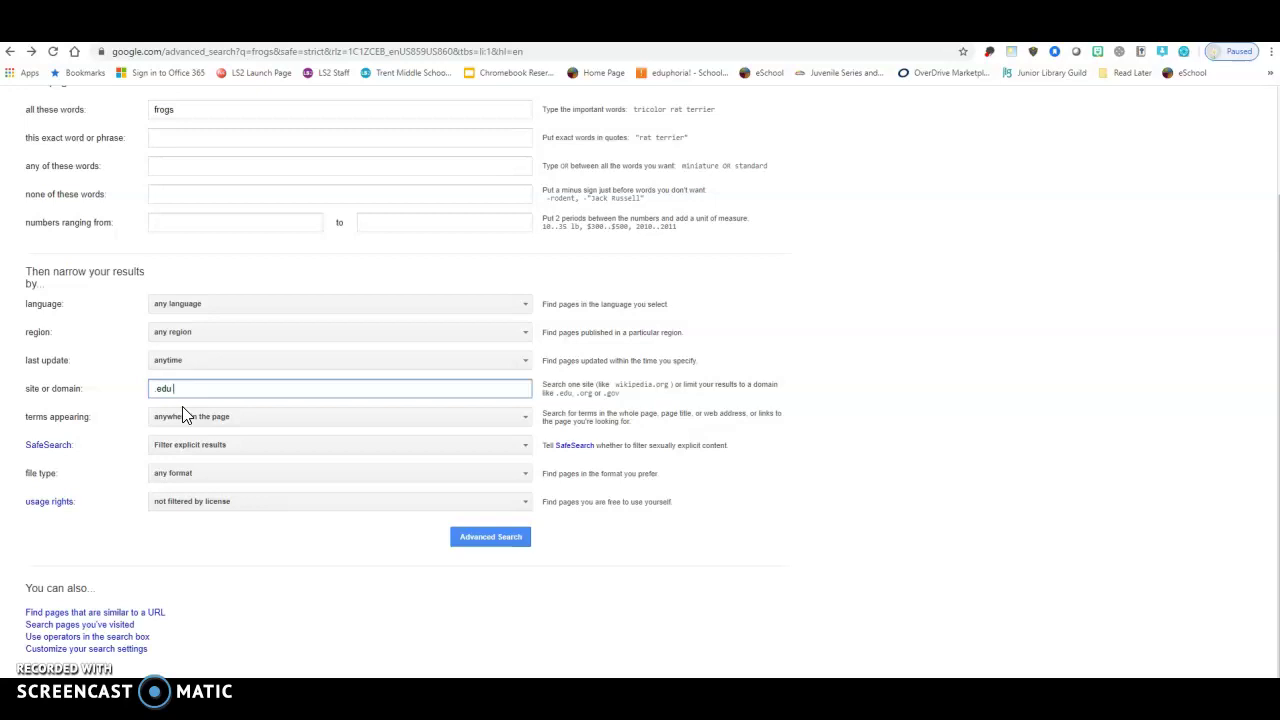
click(510, 537)
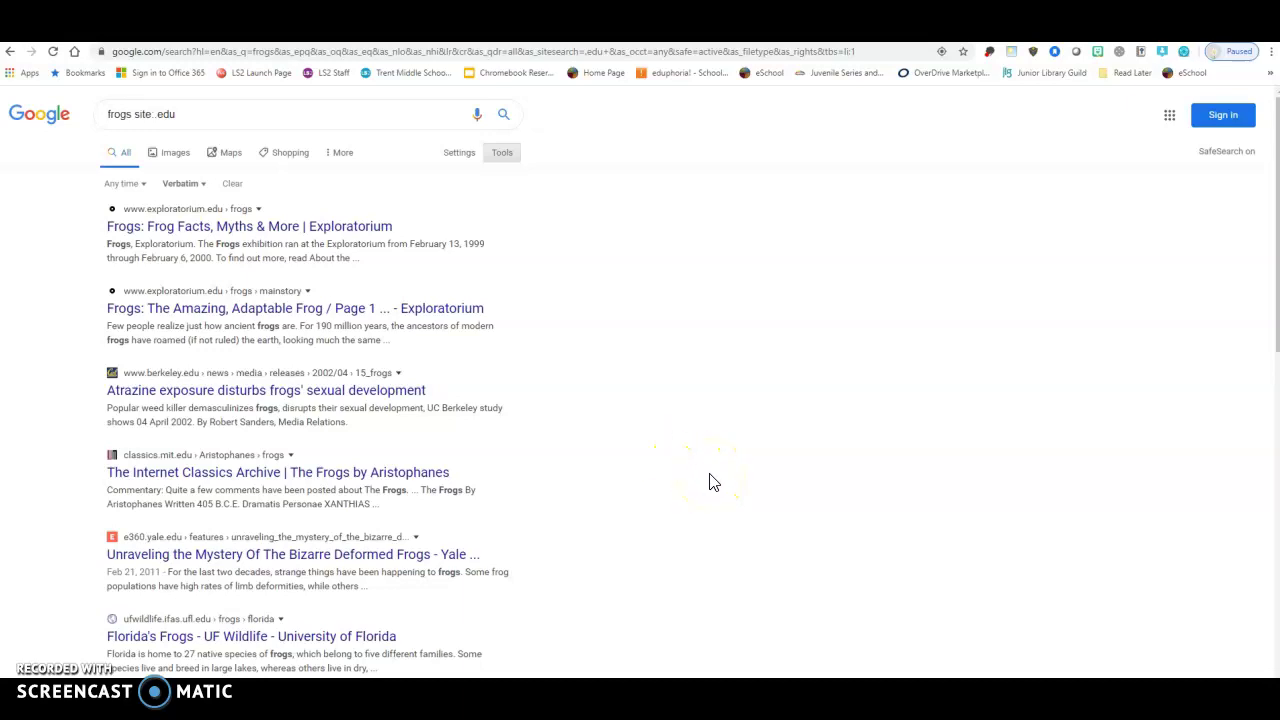
scroll(440, 410, down, 10)
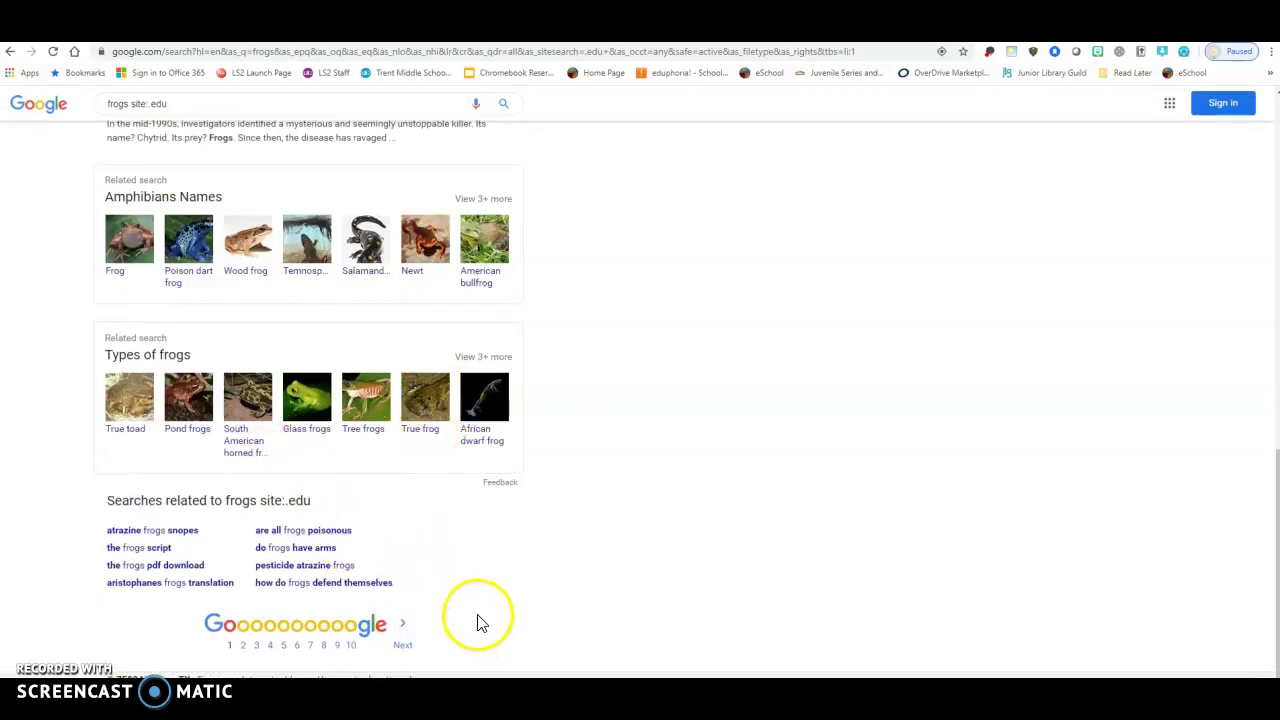
click(400, 642)
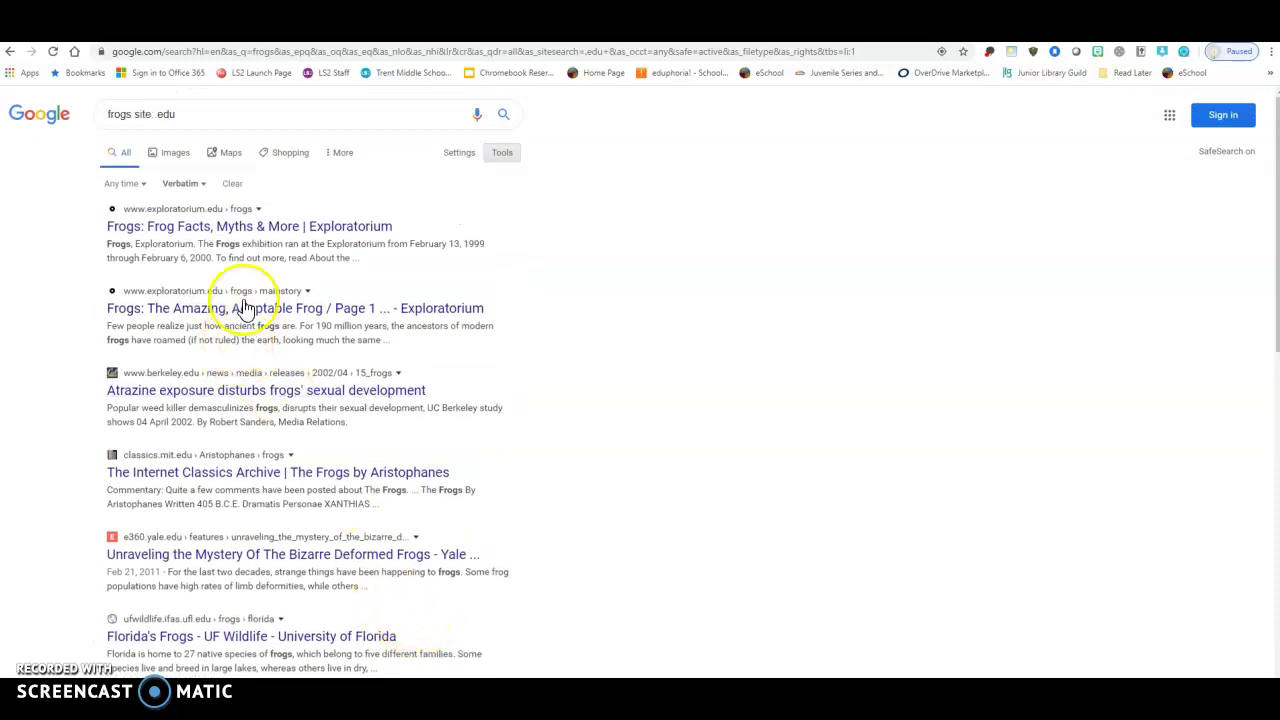
click(215, 228)
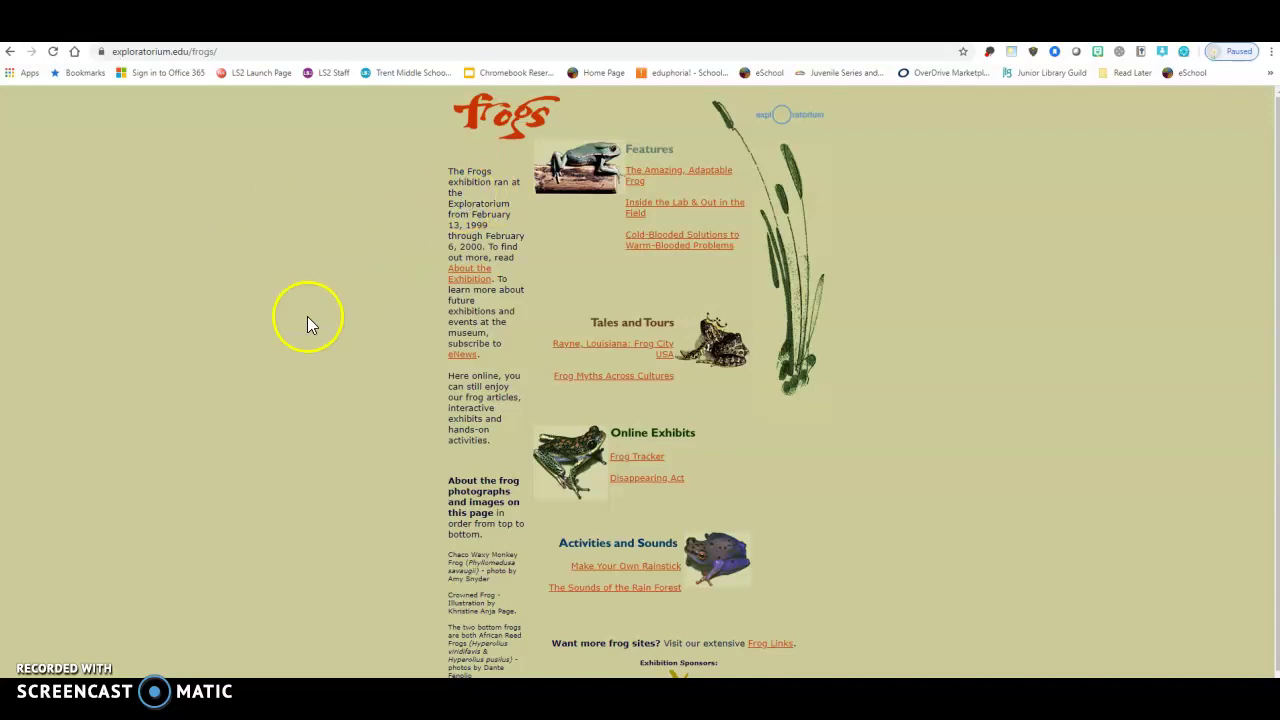
scroll(293, 300, down, 1)
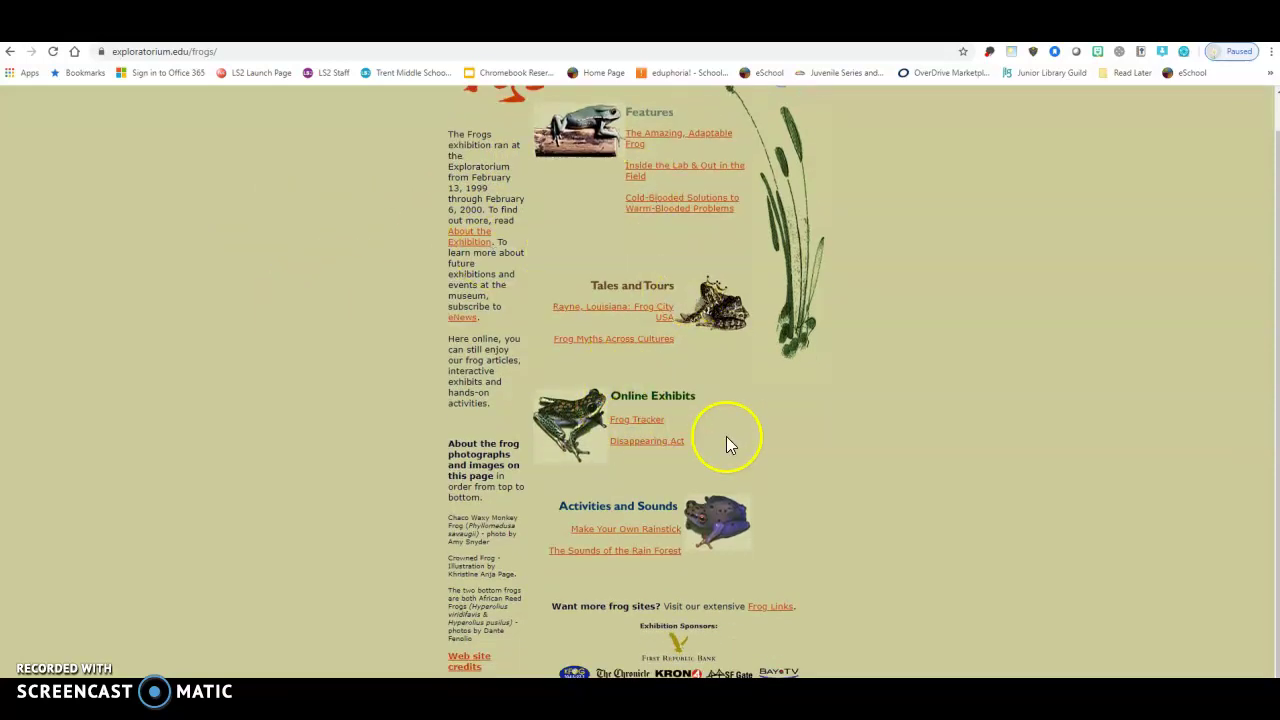
click(693, 137)
scroll(631, 410, down, 3)
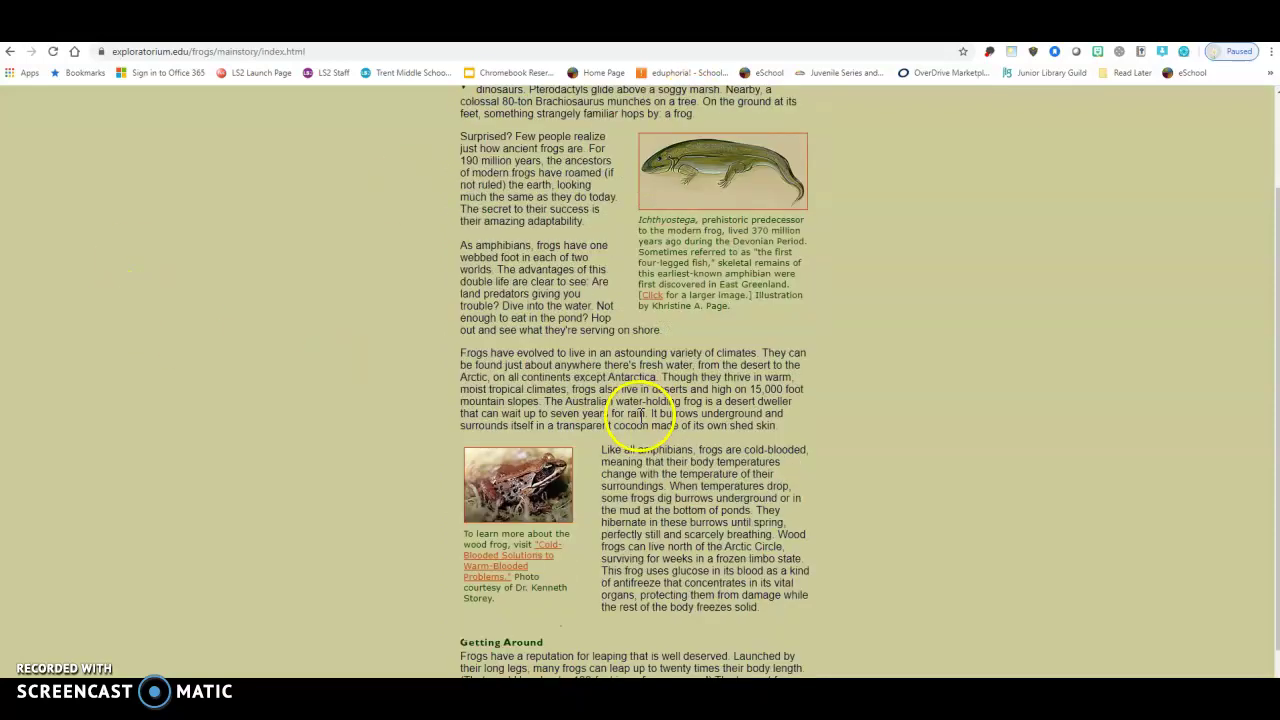
scroll(631, 410, up, 3)
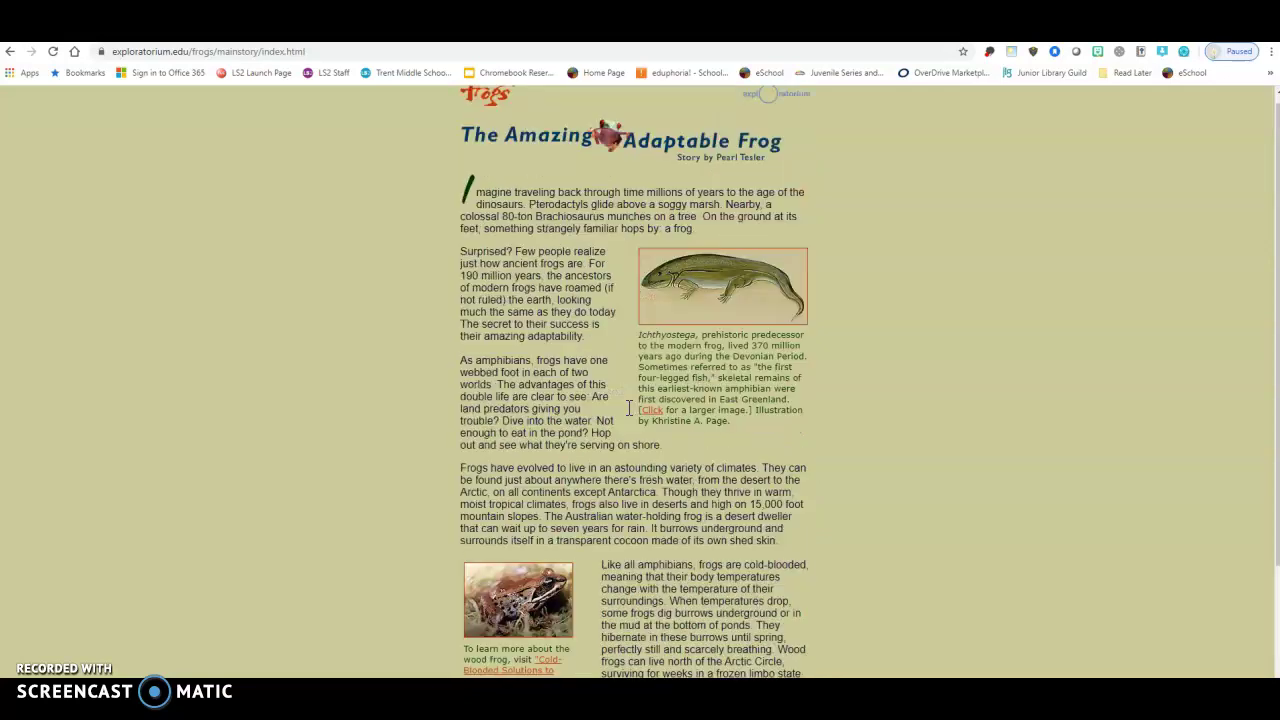
click(8, 52)
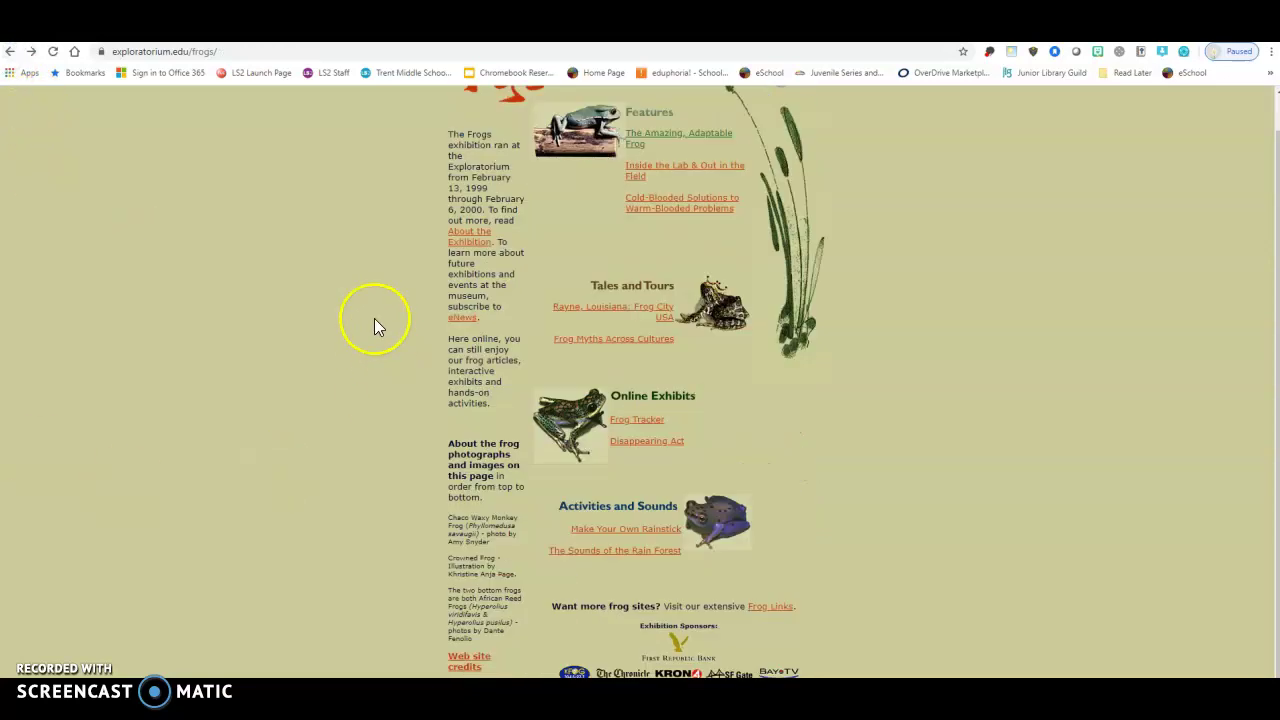
- Return from the Aristophanes play to the .edu frog results and scroll through them
click(11, 53)
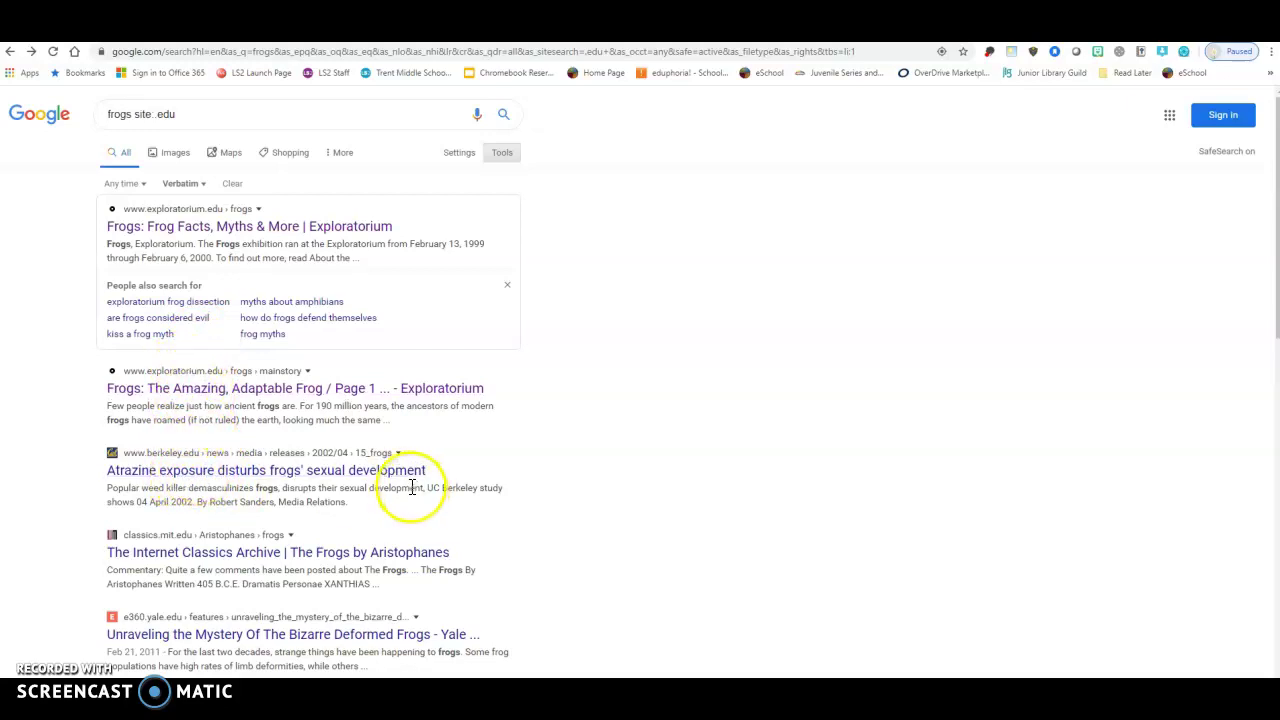
scroll(300, 510, down, 2)
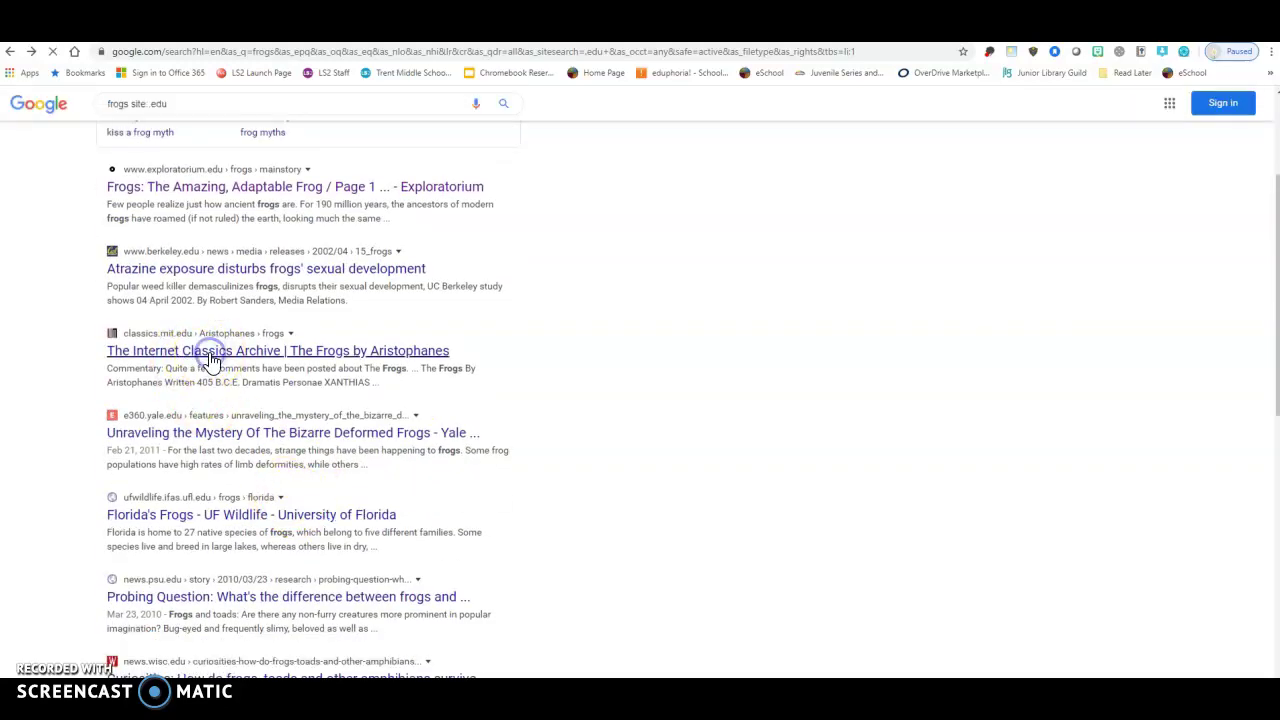
scroll(445, 385, down, 5)
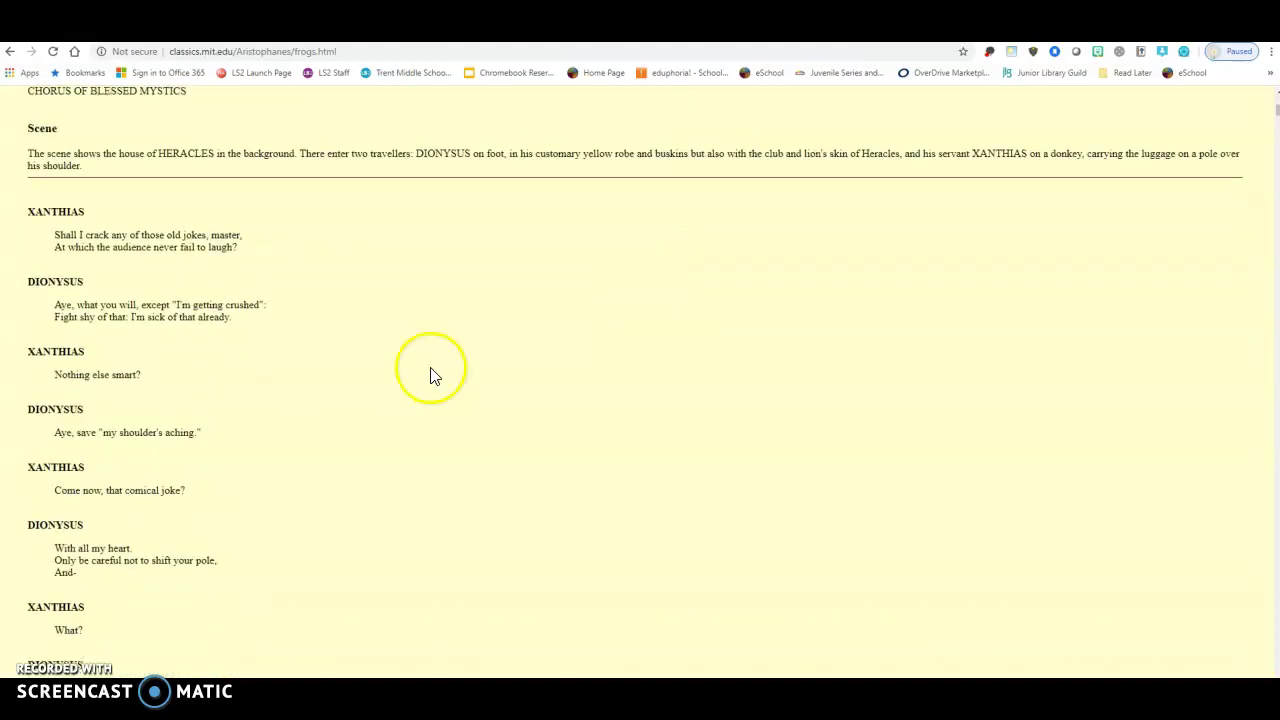
scroll(430, 375, down, 1)
scroll(430, 375, up, 2)
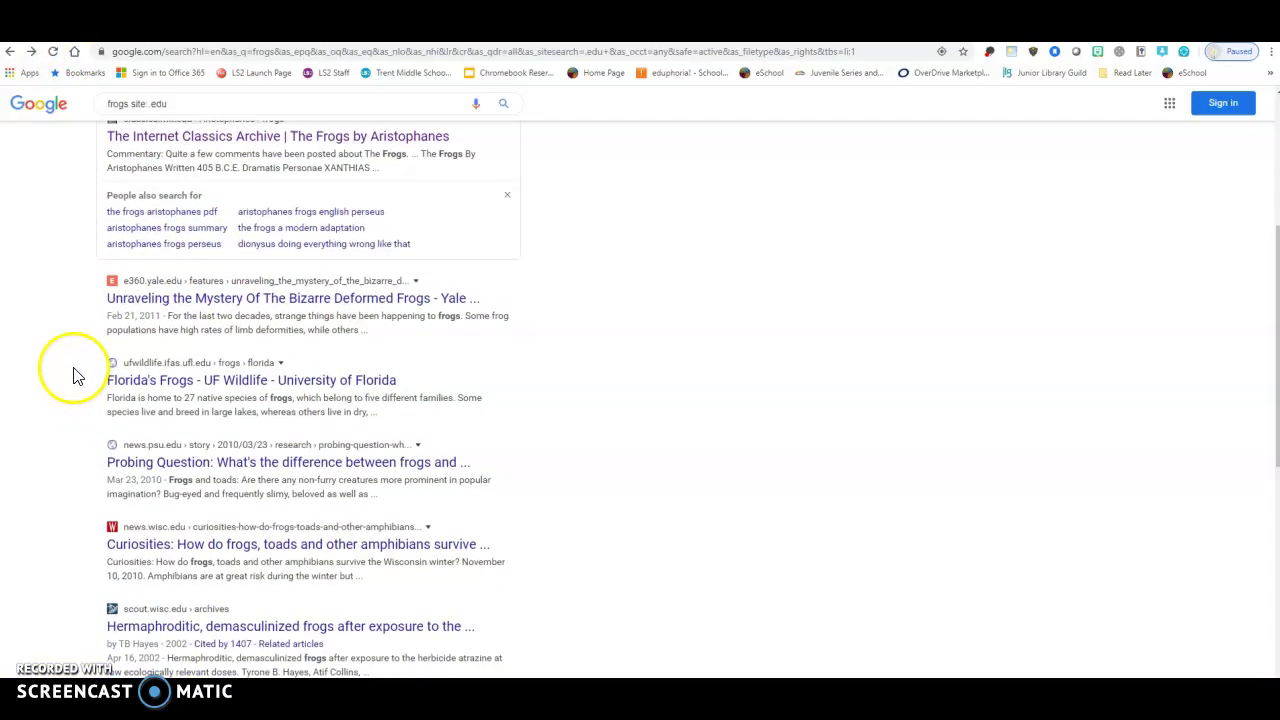
- Open the UF Wildlife Florida's Frogs result and choose central Florida on the map
scroll(150, 375, down, 1)
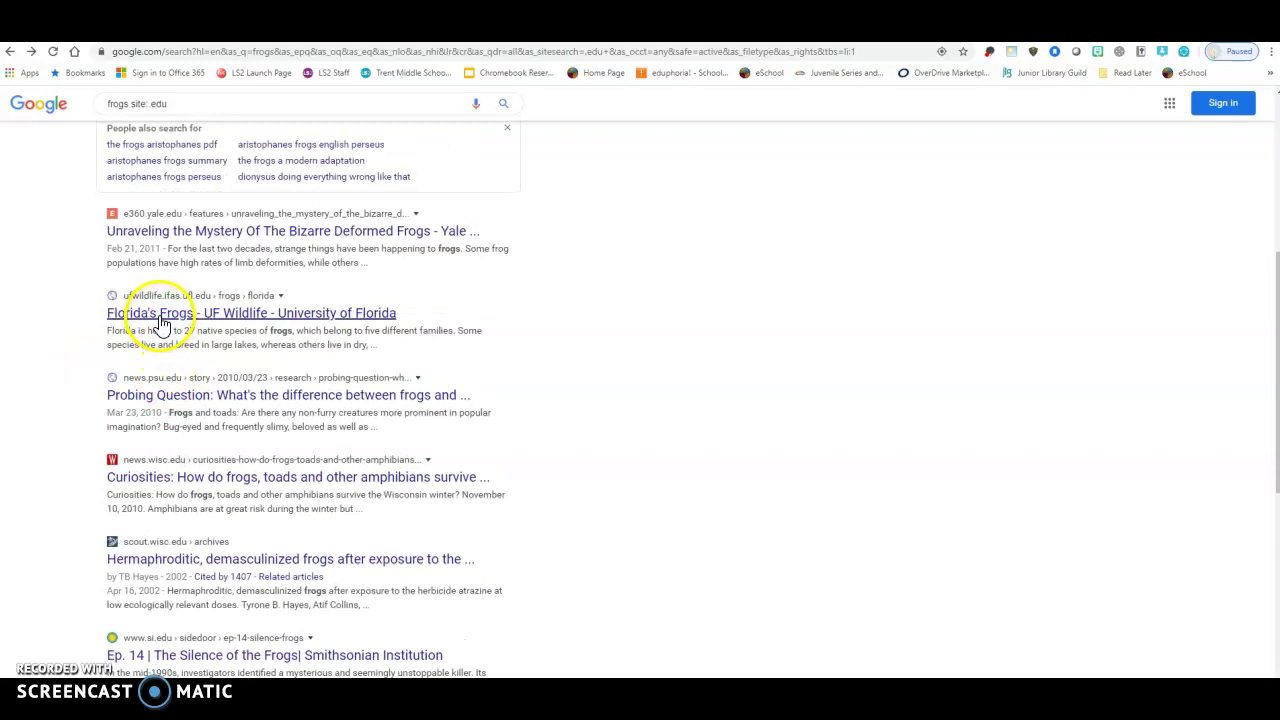
click(160, 316)
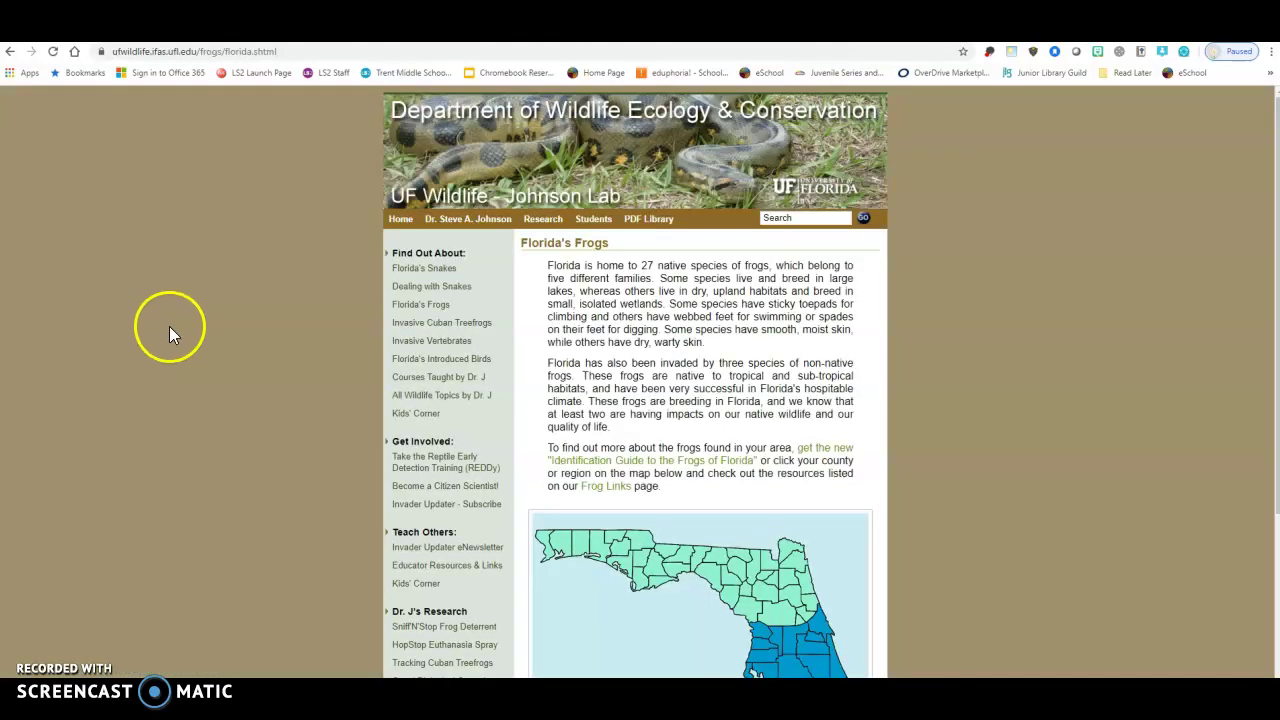
- View the Greenhouse Frog profile, then return to the Central Florida's Frogs list
scroll(605, 315, down, 3)
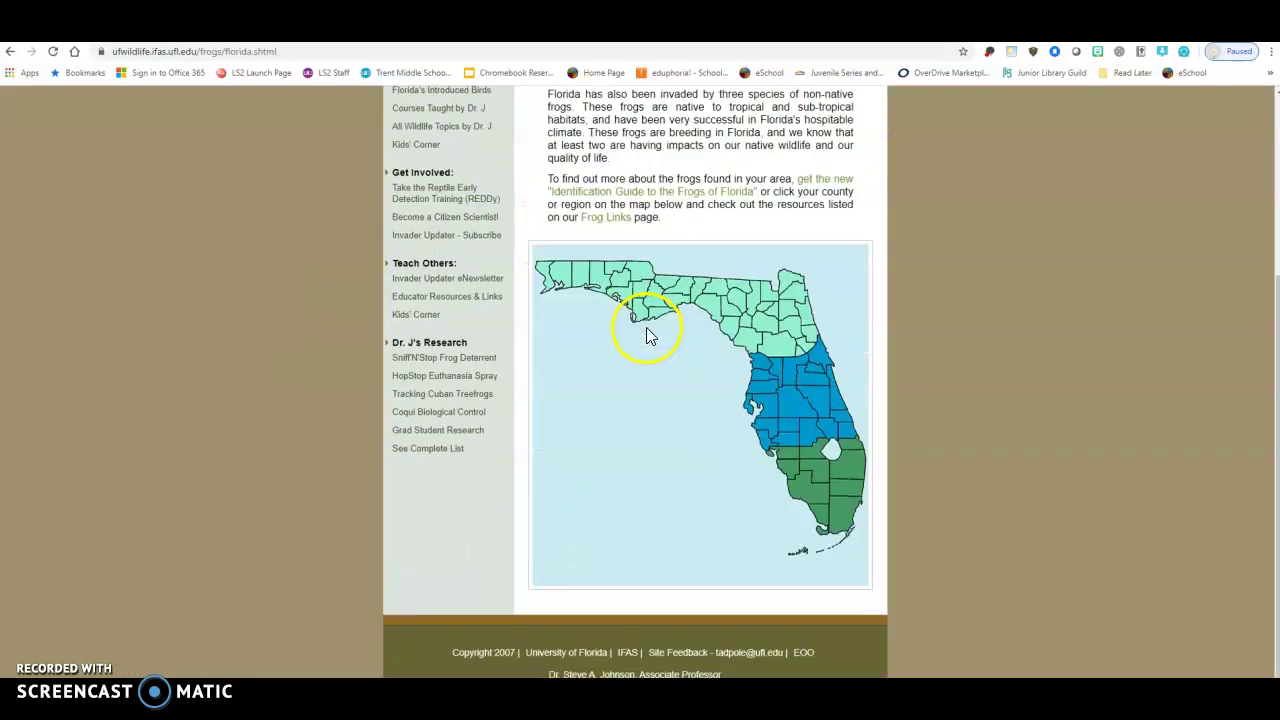
click(806, 383)
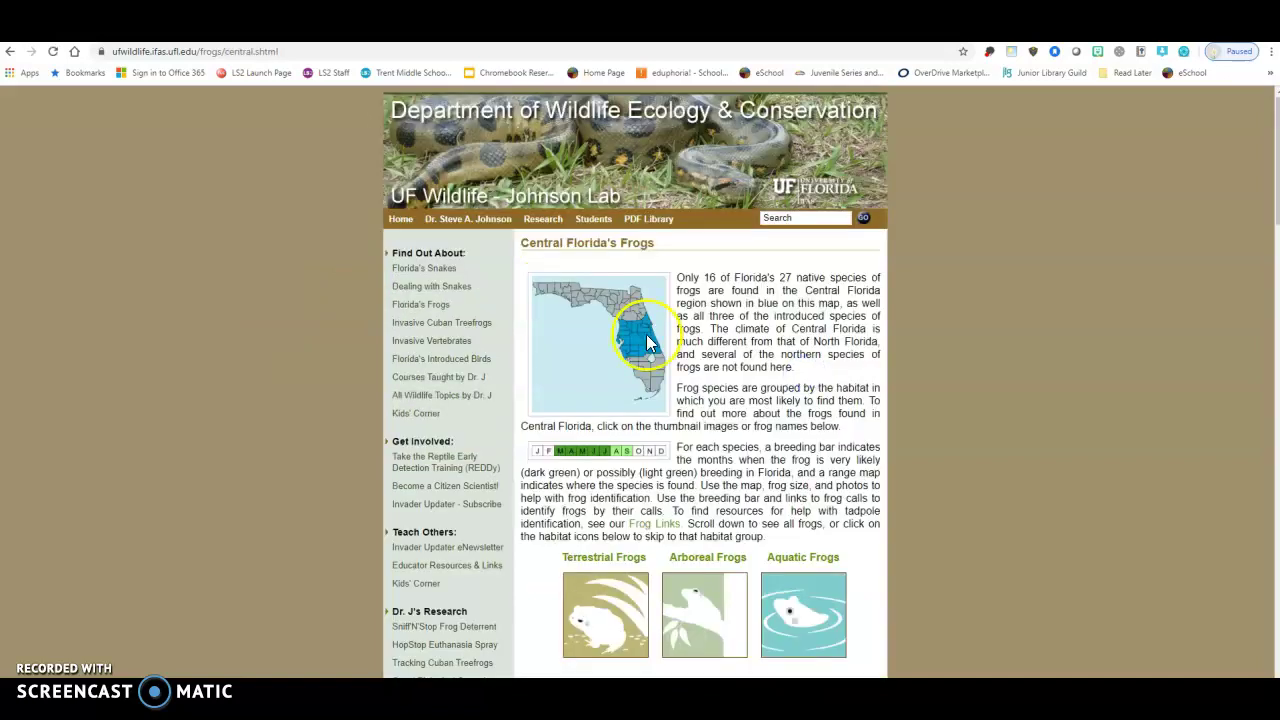
scroll(646, 343, down, 4)
scroll(646, 343, down, 3)
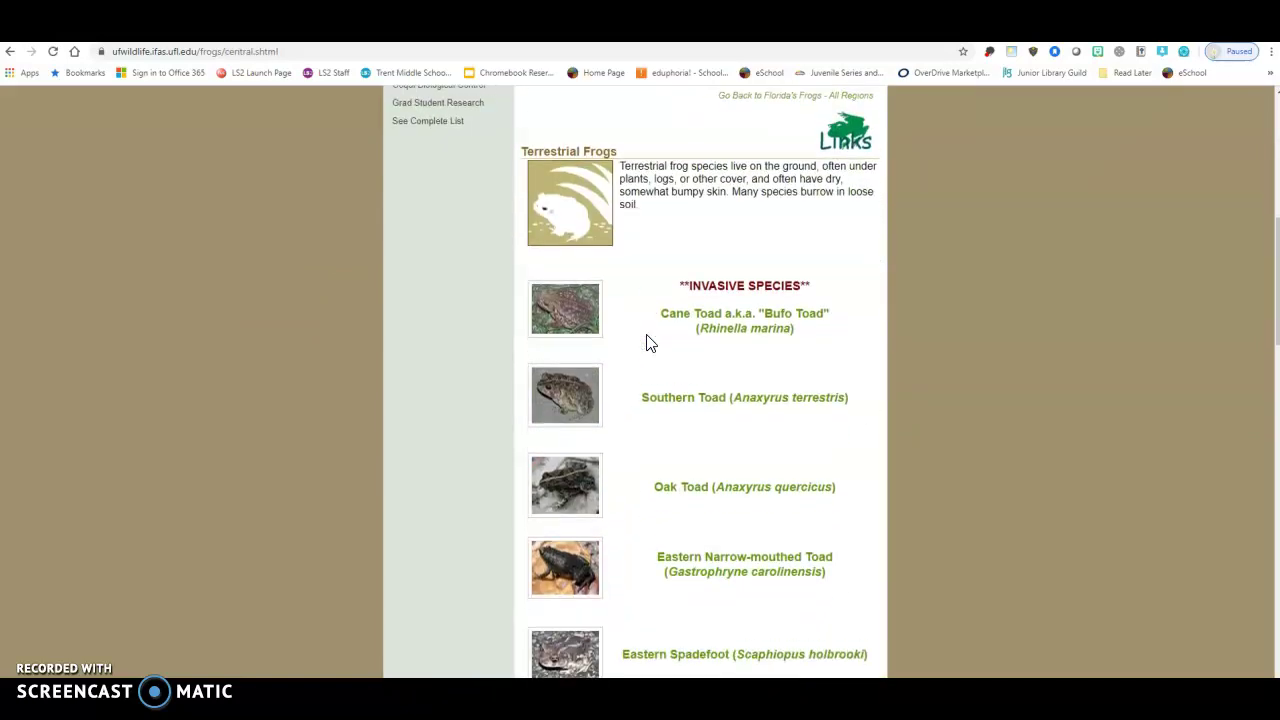
click(684, 368)
scroll(674, 417, down, 5)
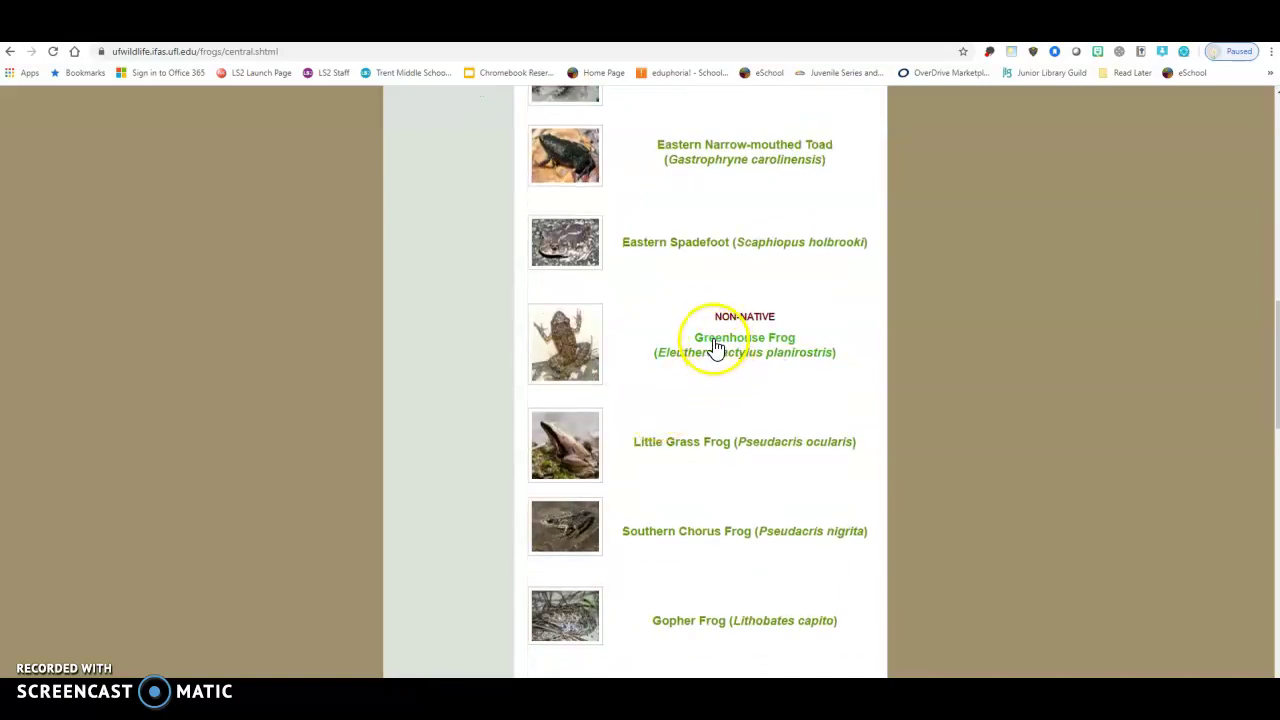
click(716, 346)
scroll(666, 322, down, 4)
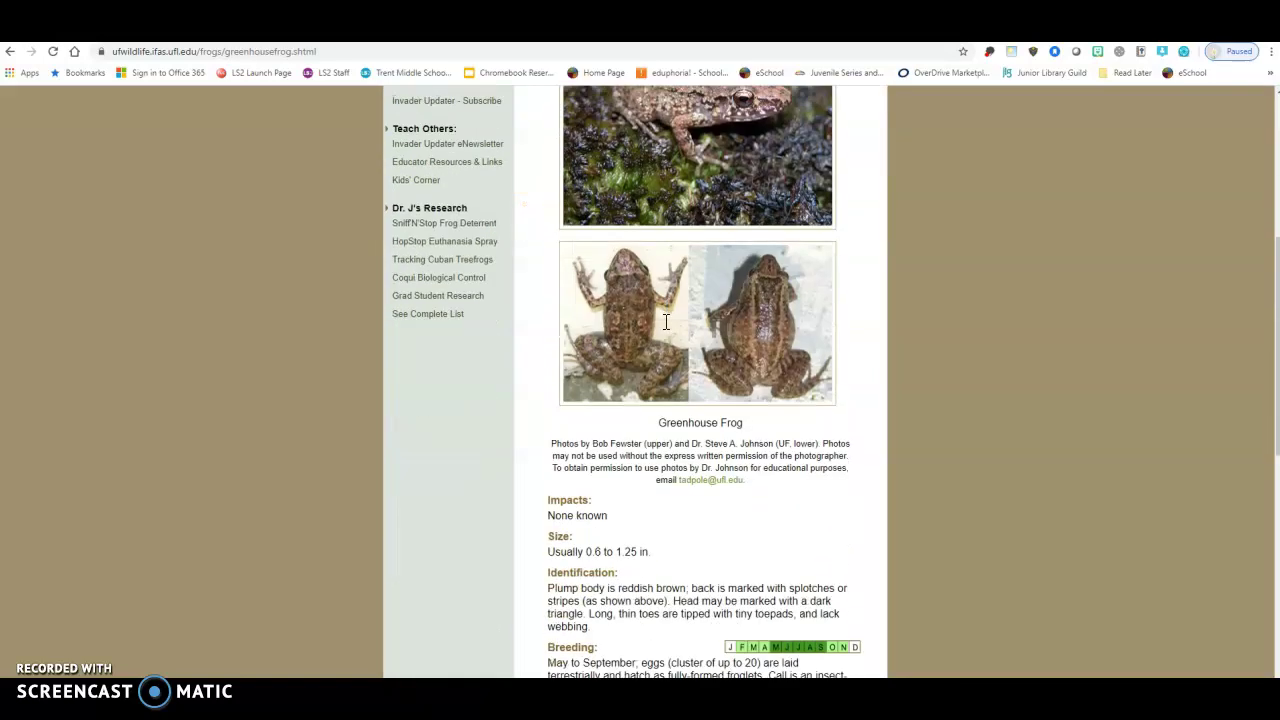
scroll(666, 322, down, 1)
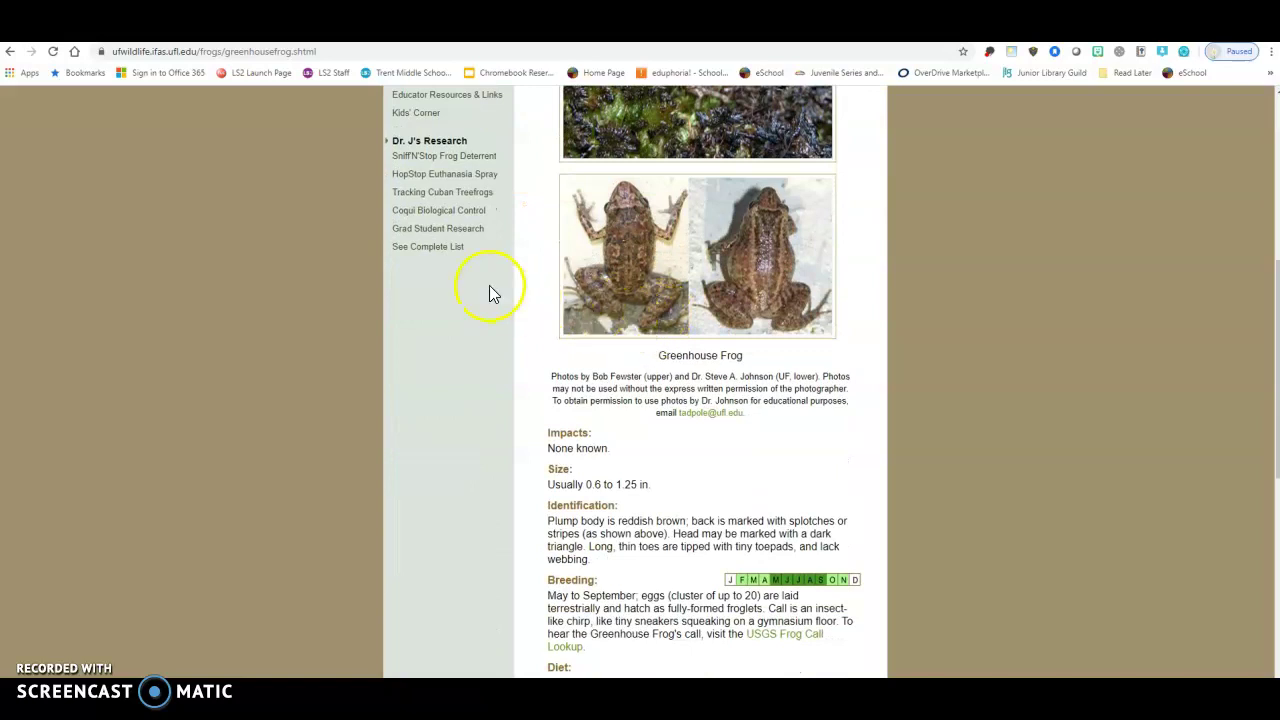
scroll(489, 290, up, 5)
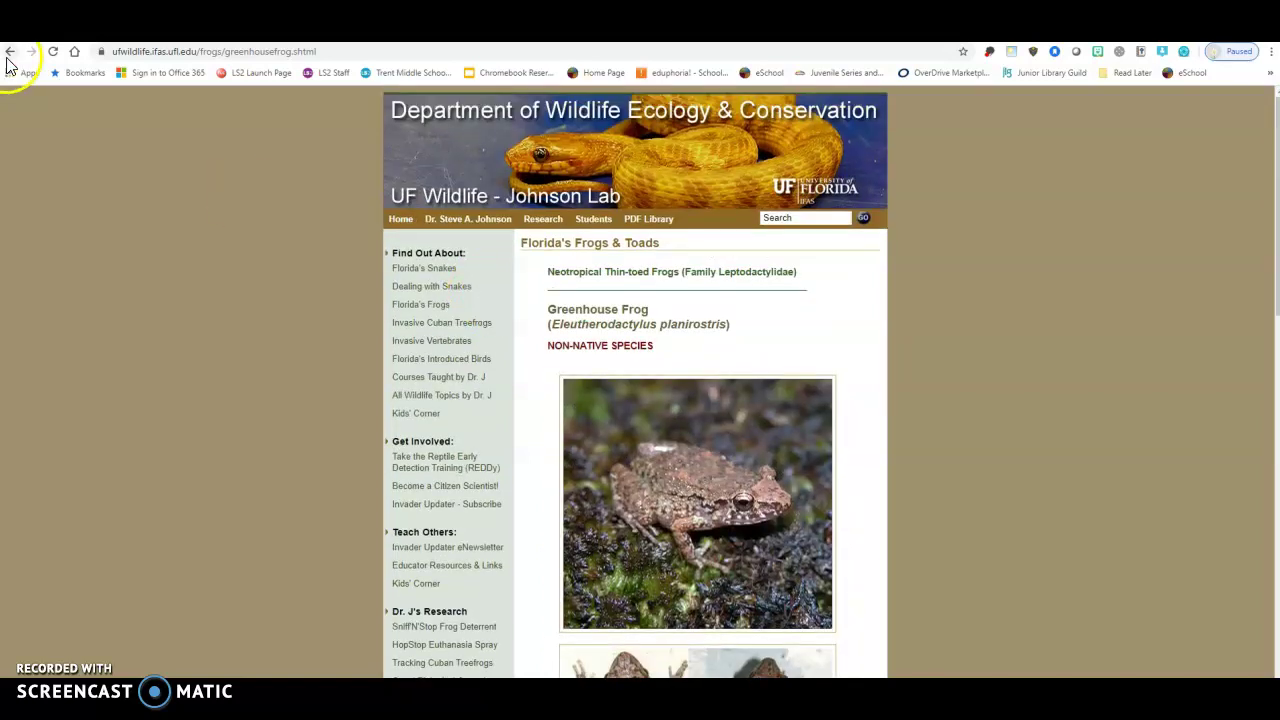
click(9, 55)
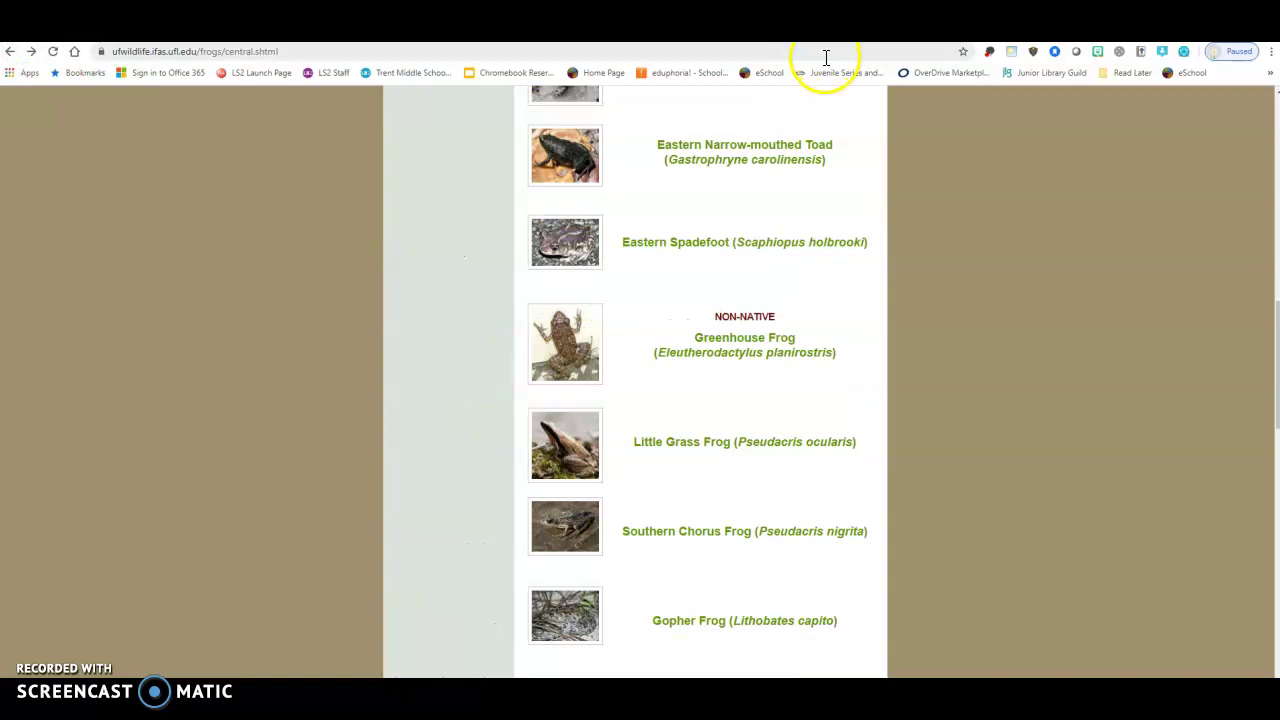
- Search 'frogs' from google.com, pass the robot check, and show the Images results
click(818, 52)
text(google.com)
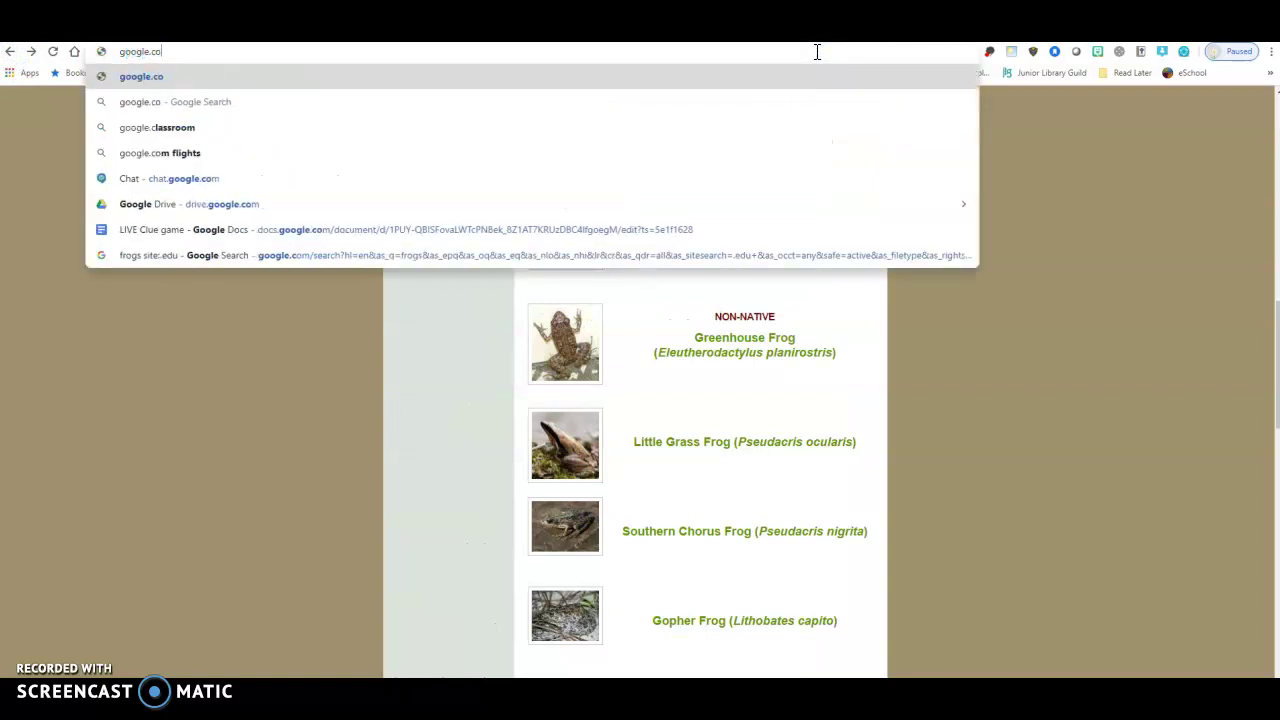
key(Return)
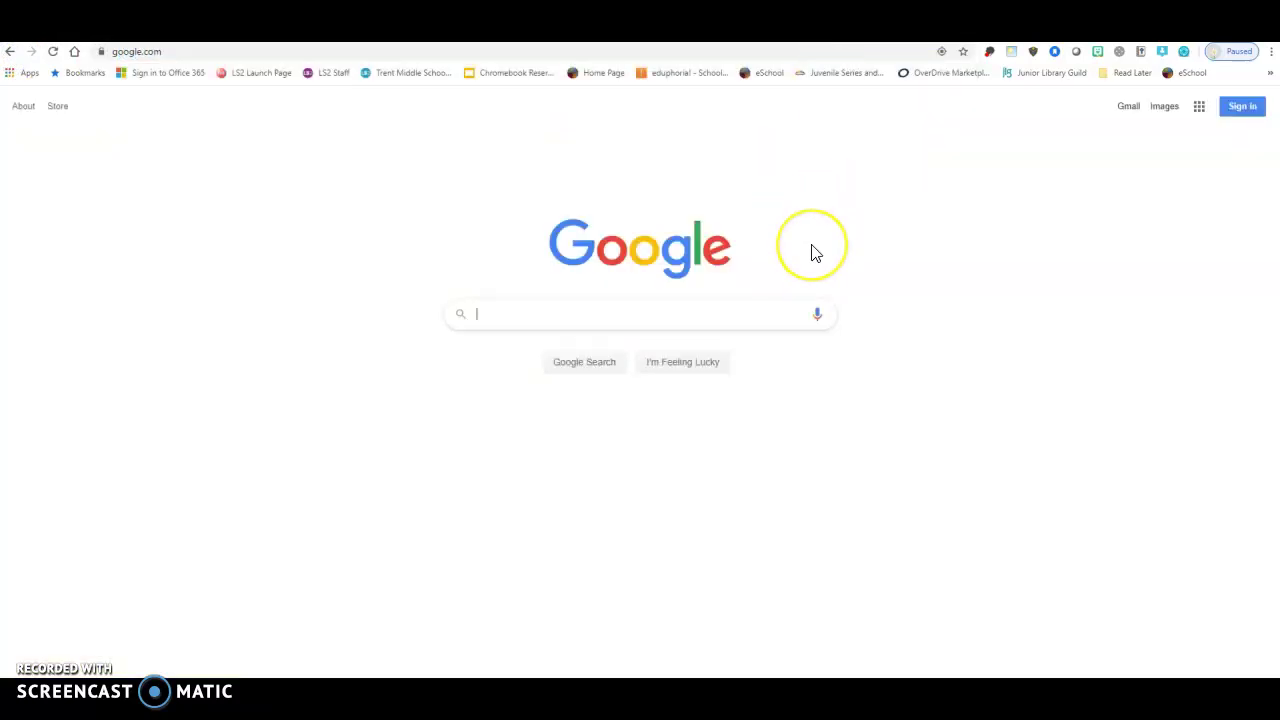
text(frogs)
key(Return)
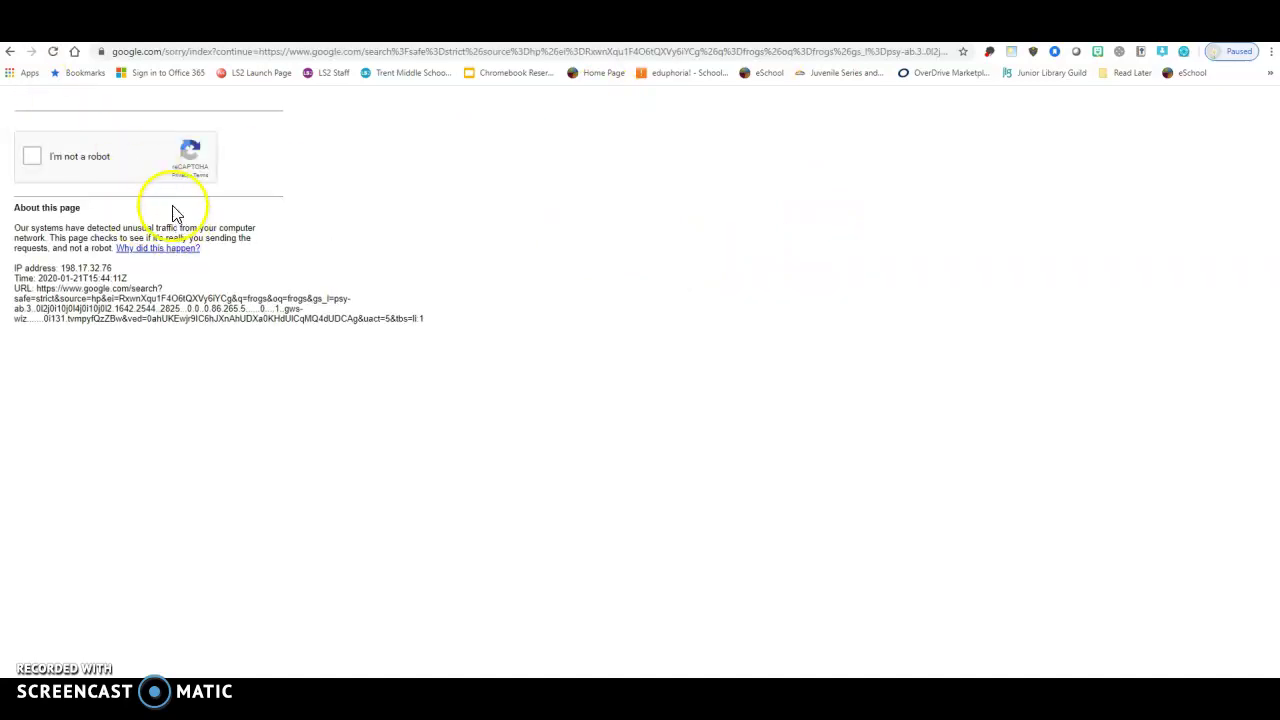
click(31, 158)
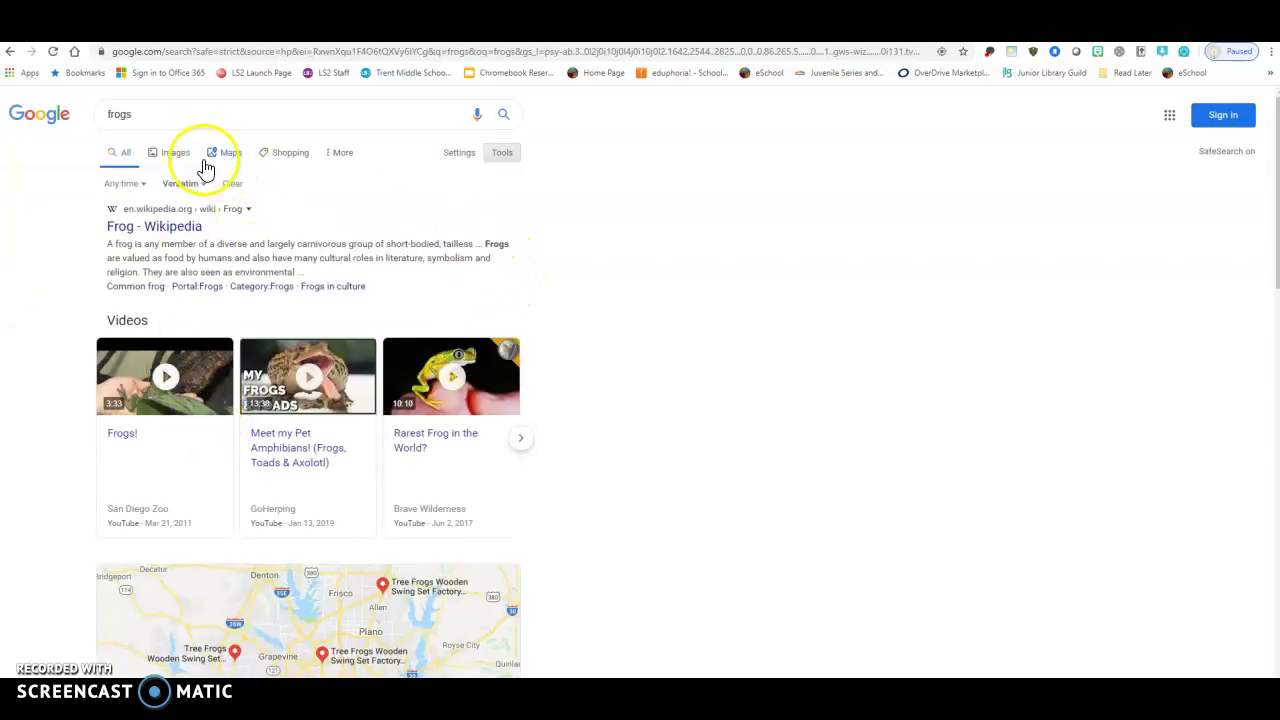
click(175, 156)
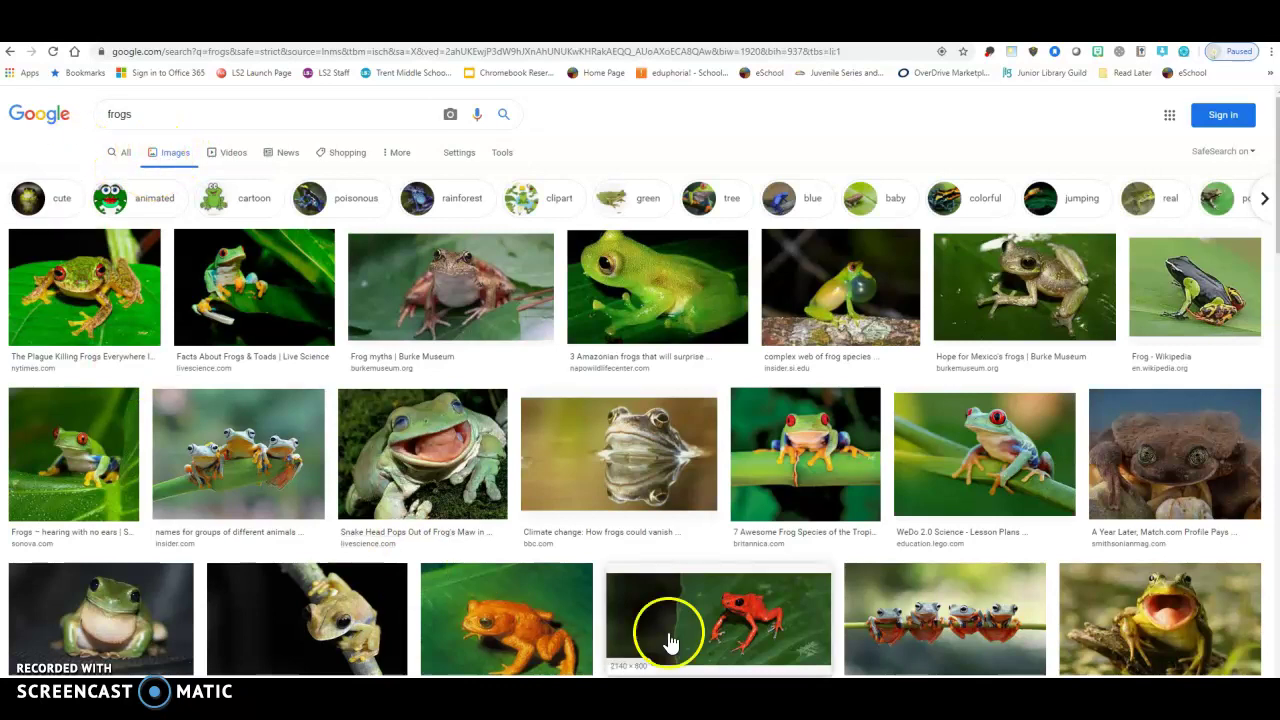
- Set the Tools usage rights filter on the frog images to 'Labeled for reuse'
click(462, 158)
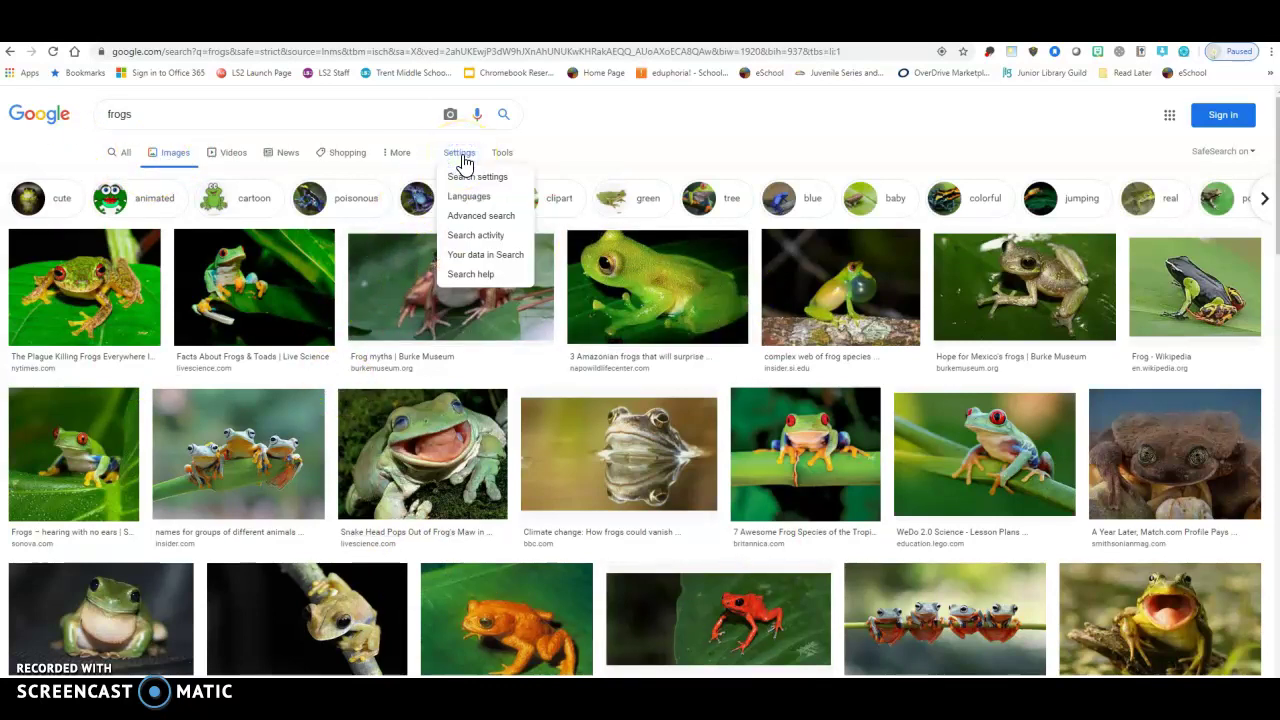
click(503, 153)
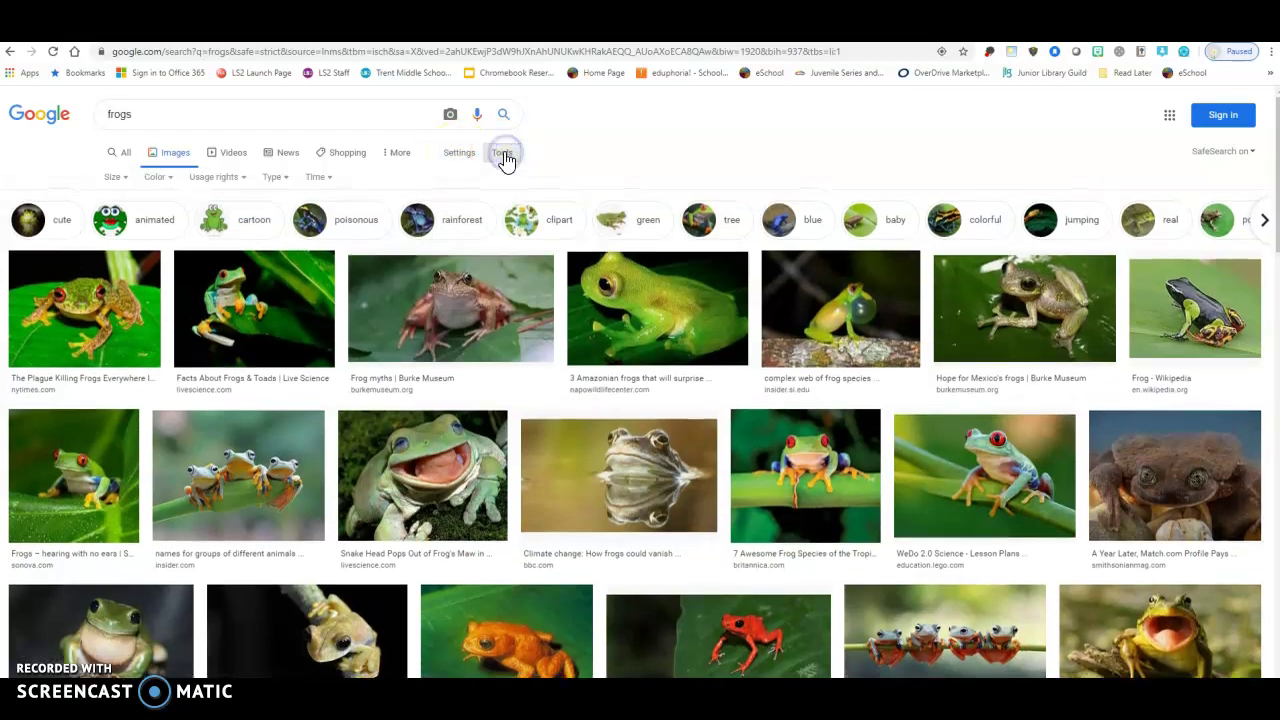
click(213, 180)
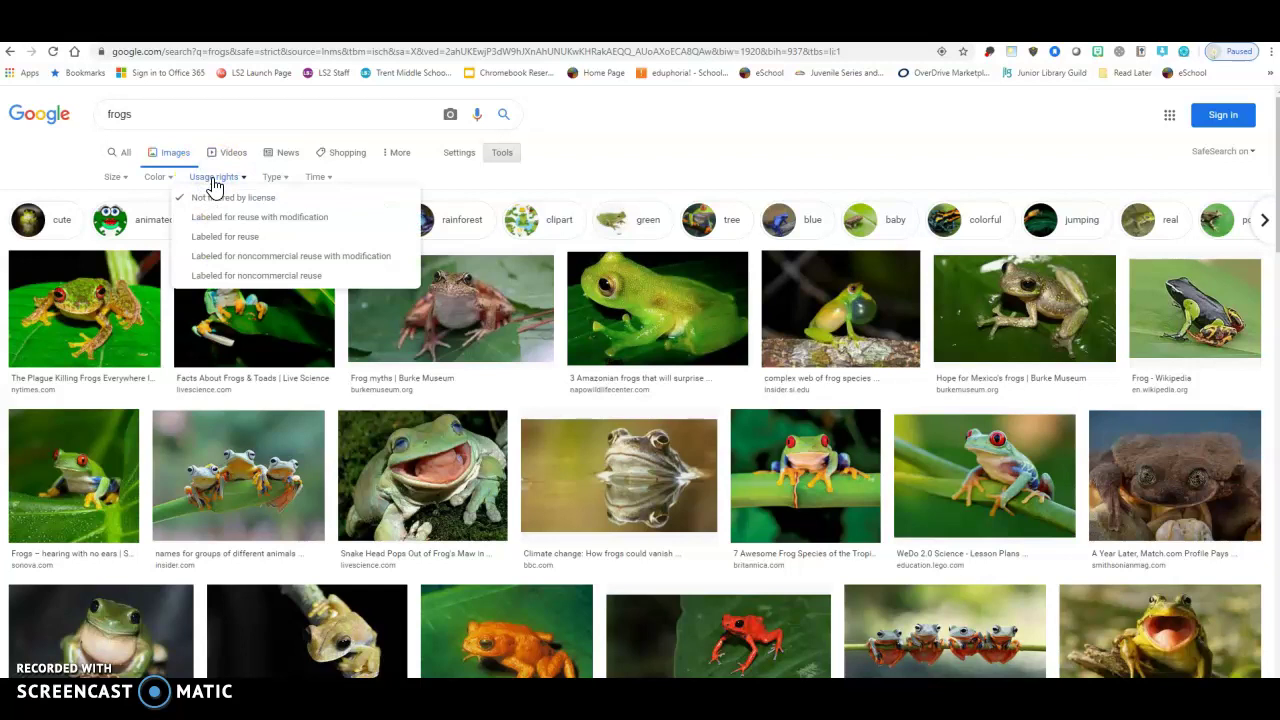
click(228, 237)
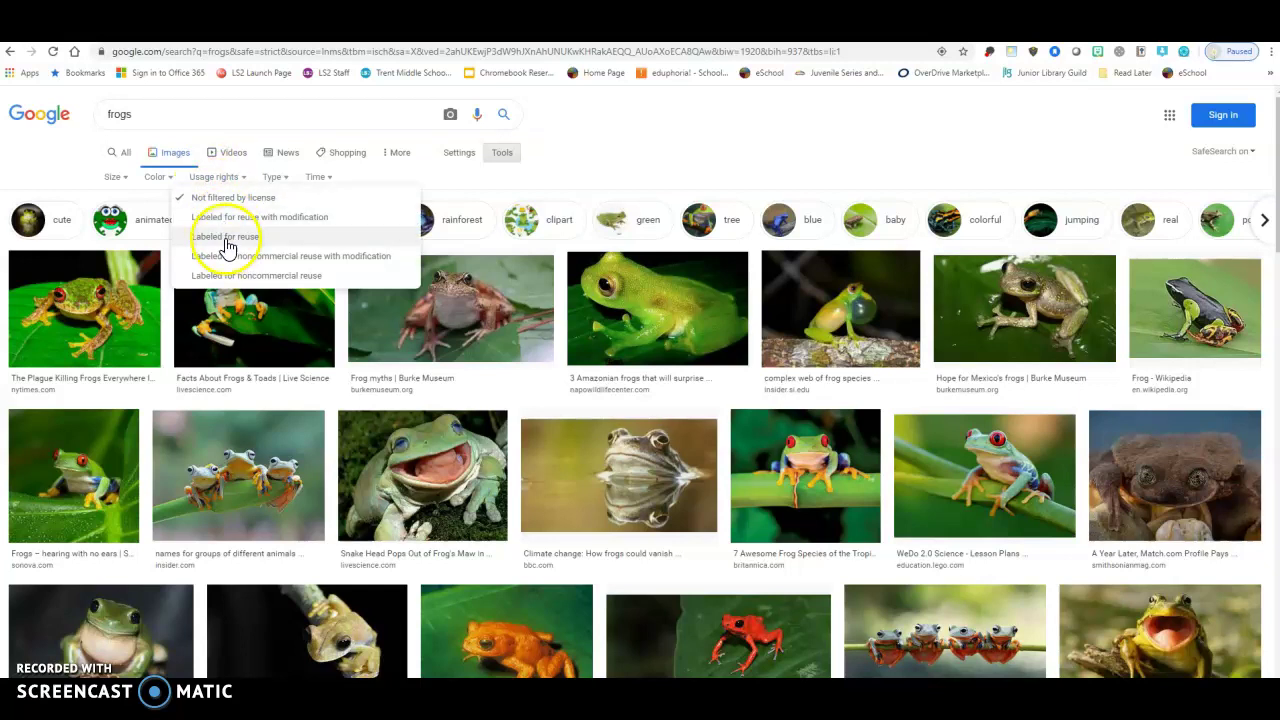
click(248, 241)
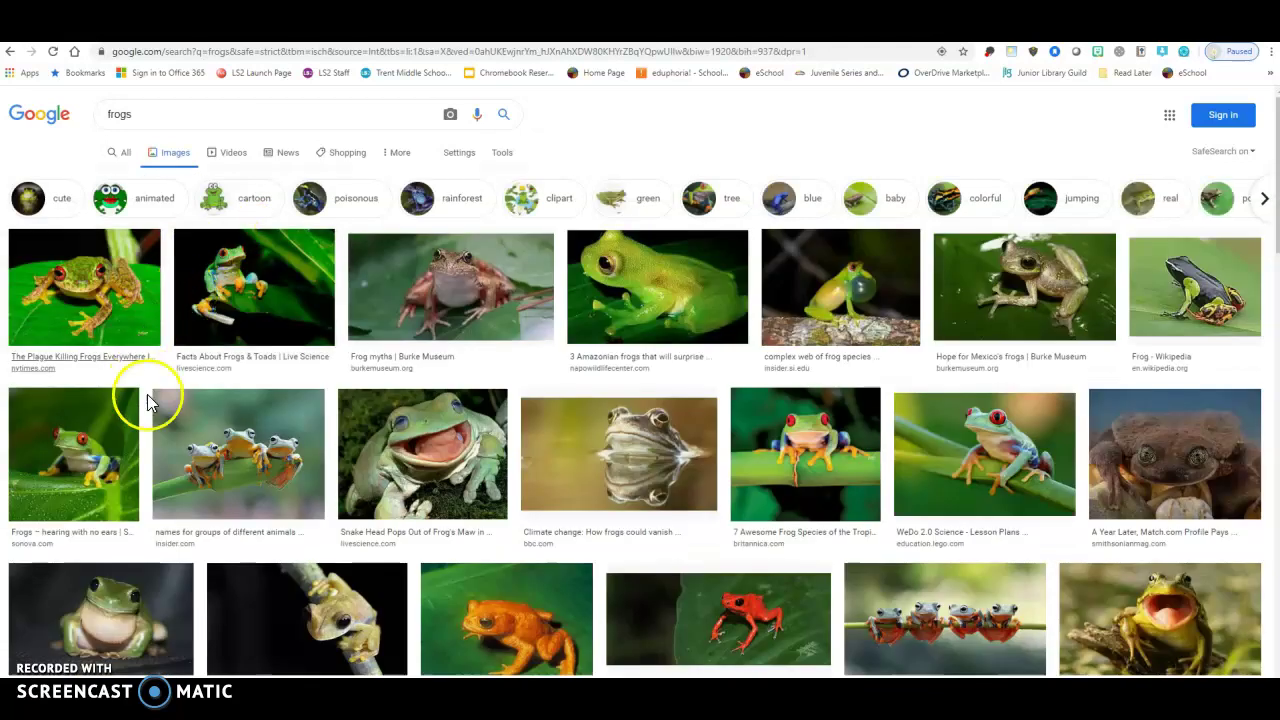
click(89, 373)
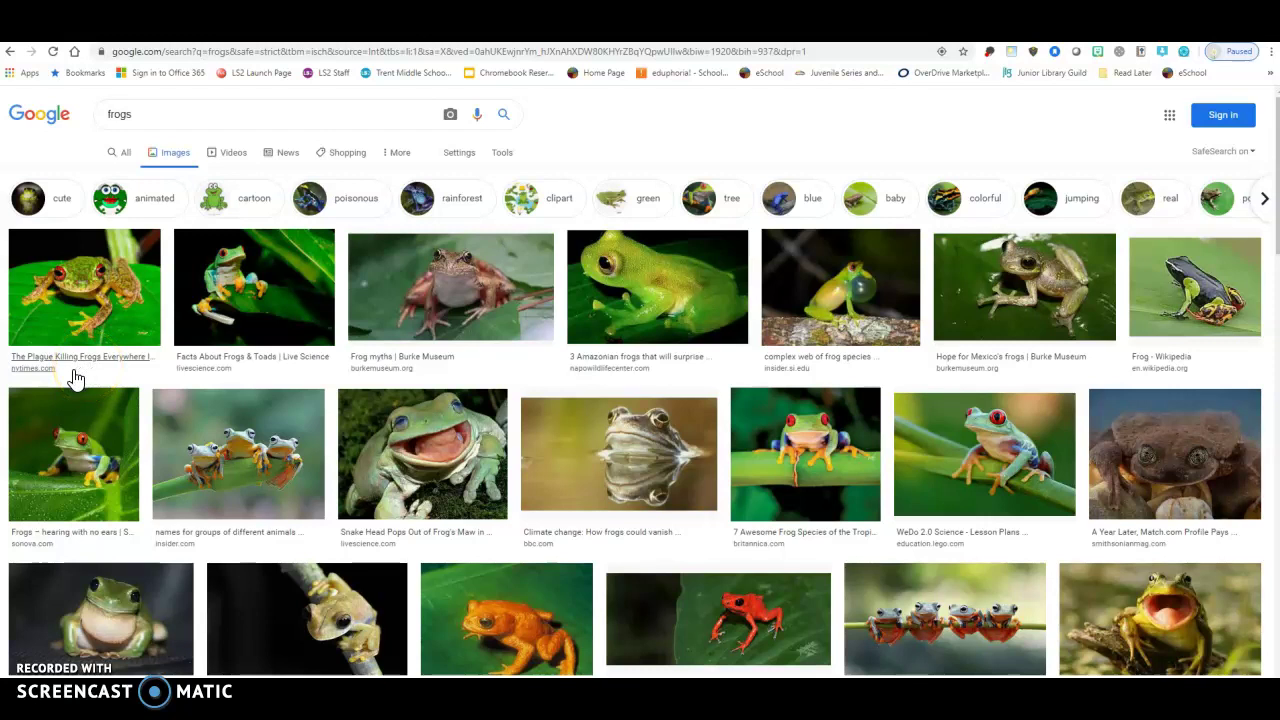
click(416, 458)
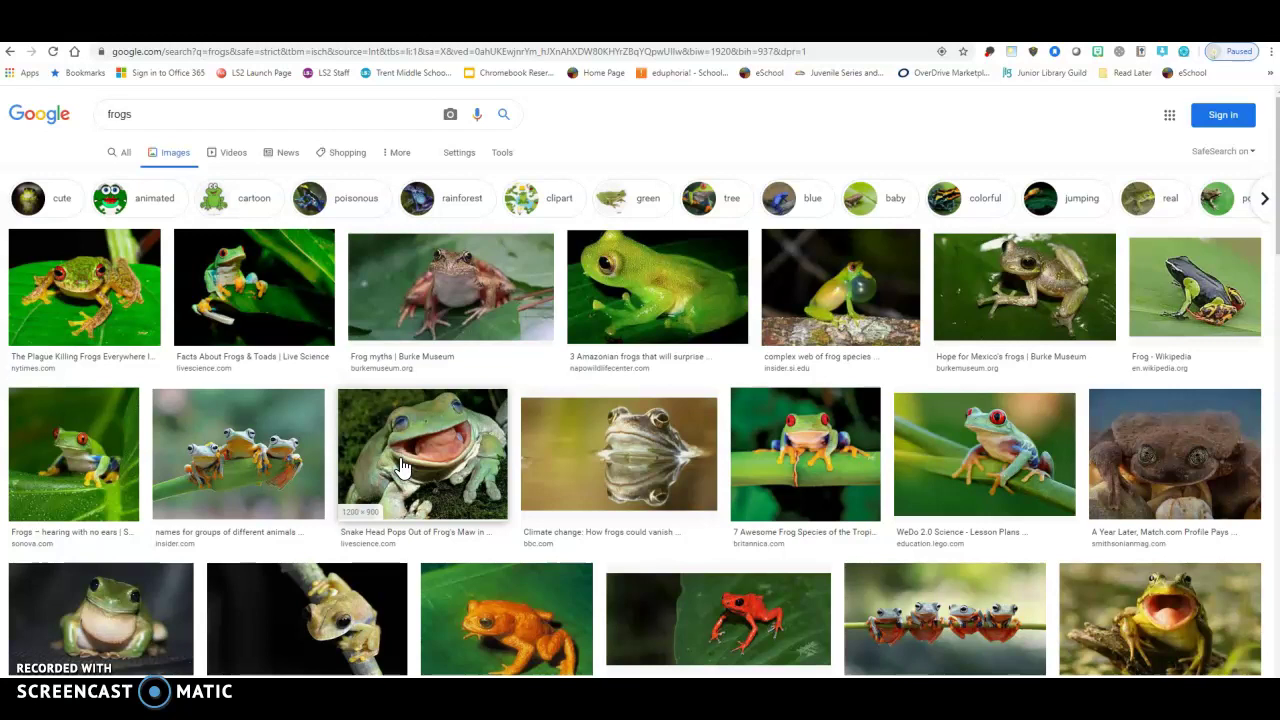
click(402, 465)
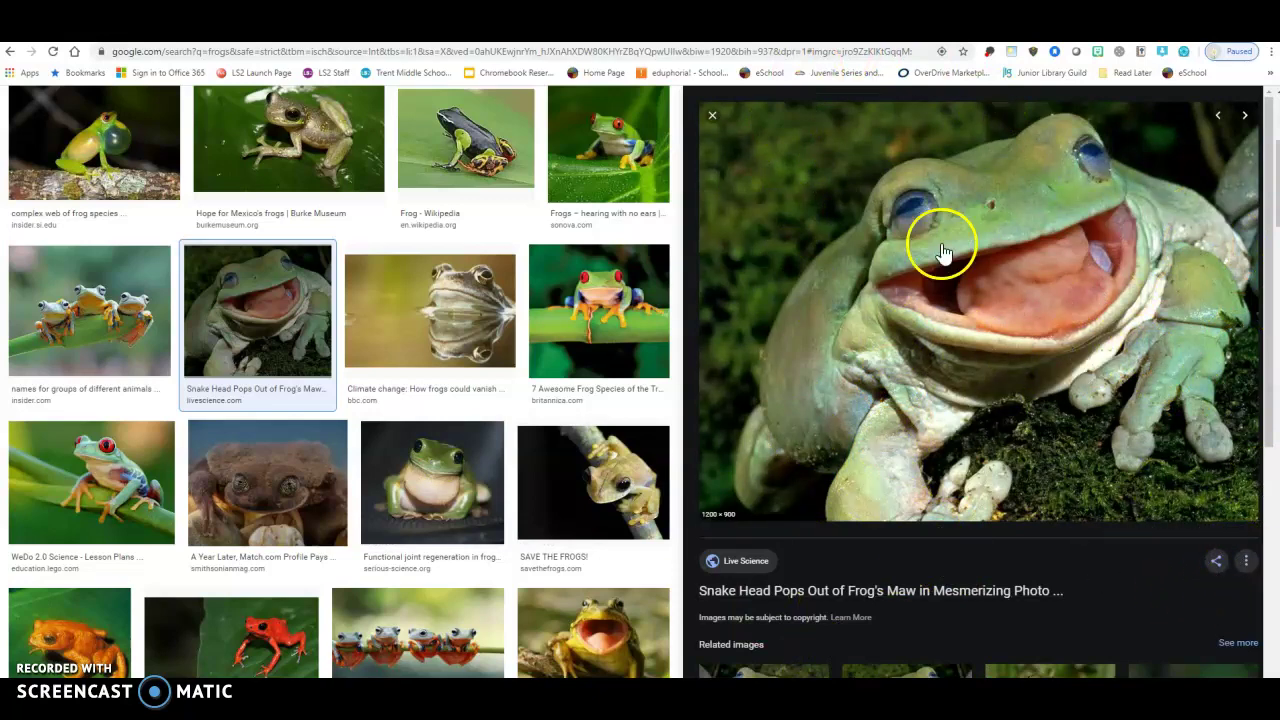
click(712, 115)
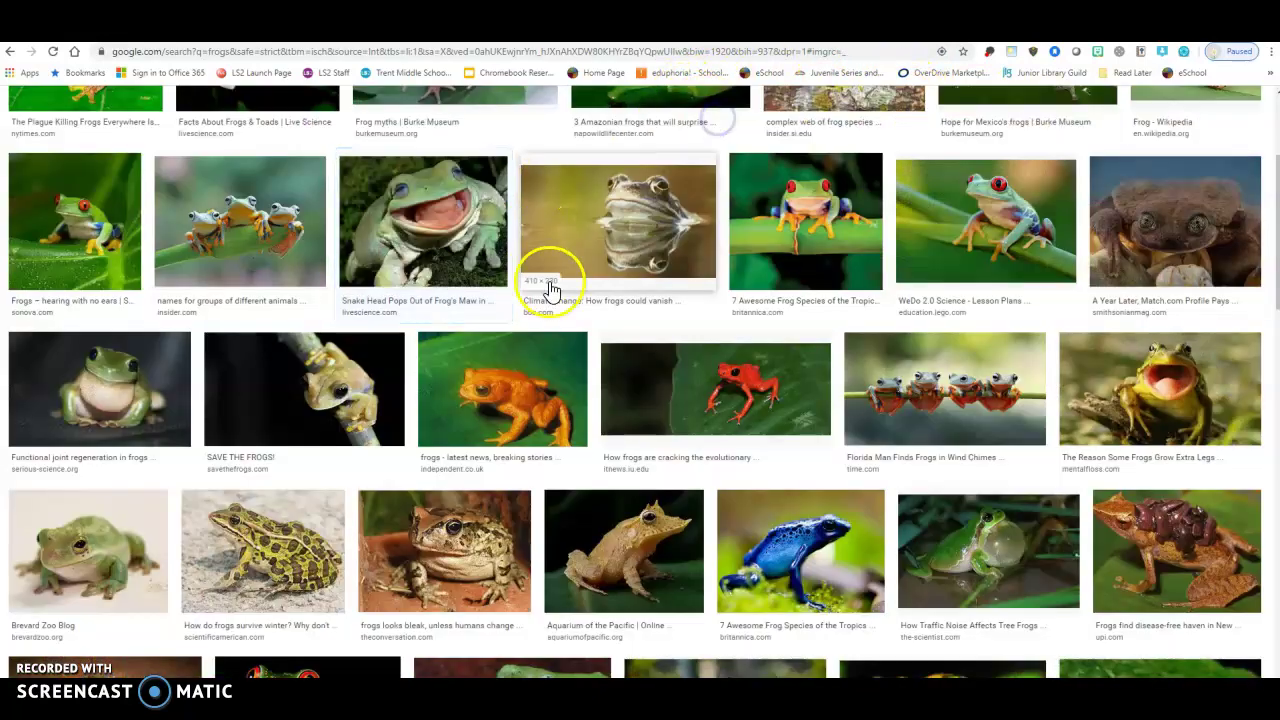
scroll(550, 290, up, 3)
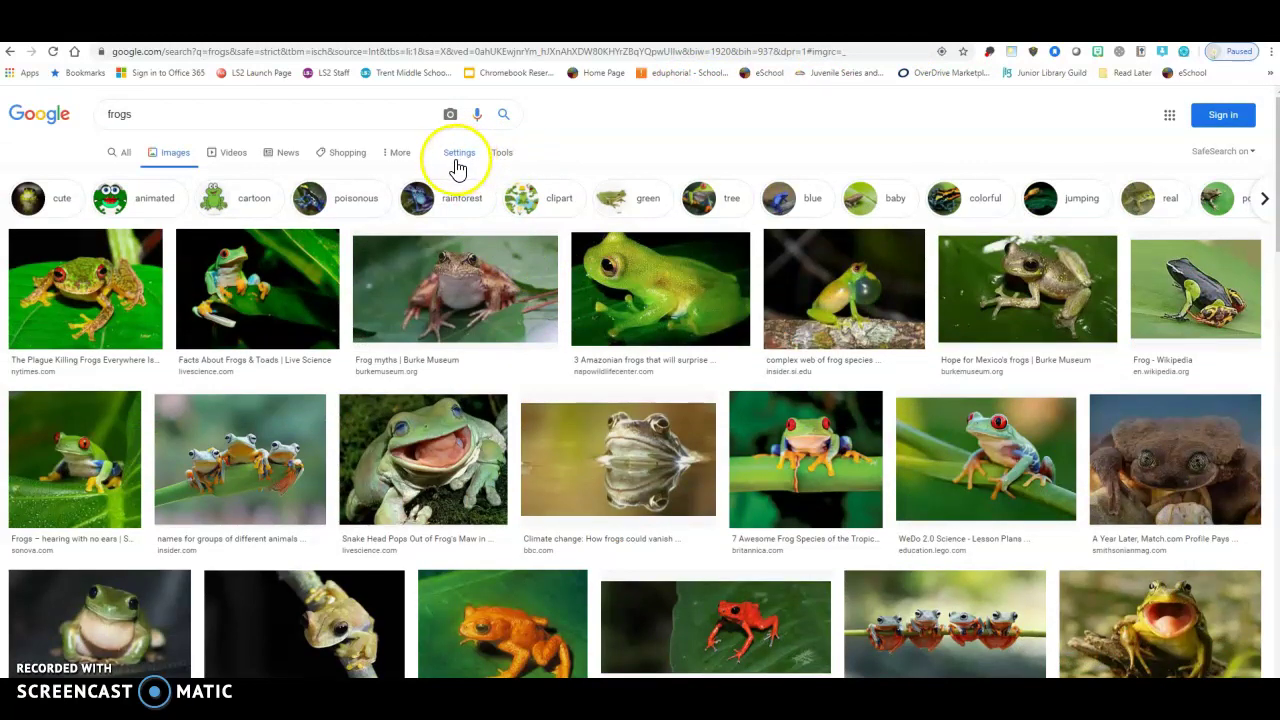
- Return to All results, go to page 2, and open 'Antifreeze-Like Blood Lets Frogs Freeze'
click(424, 170)
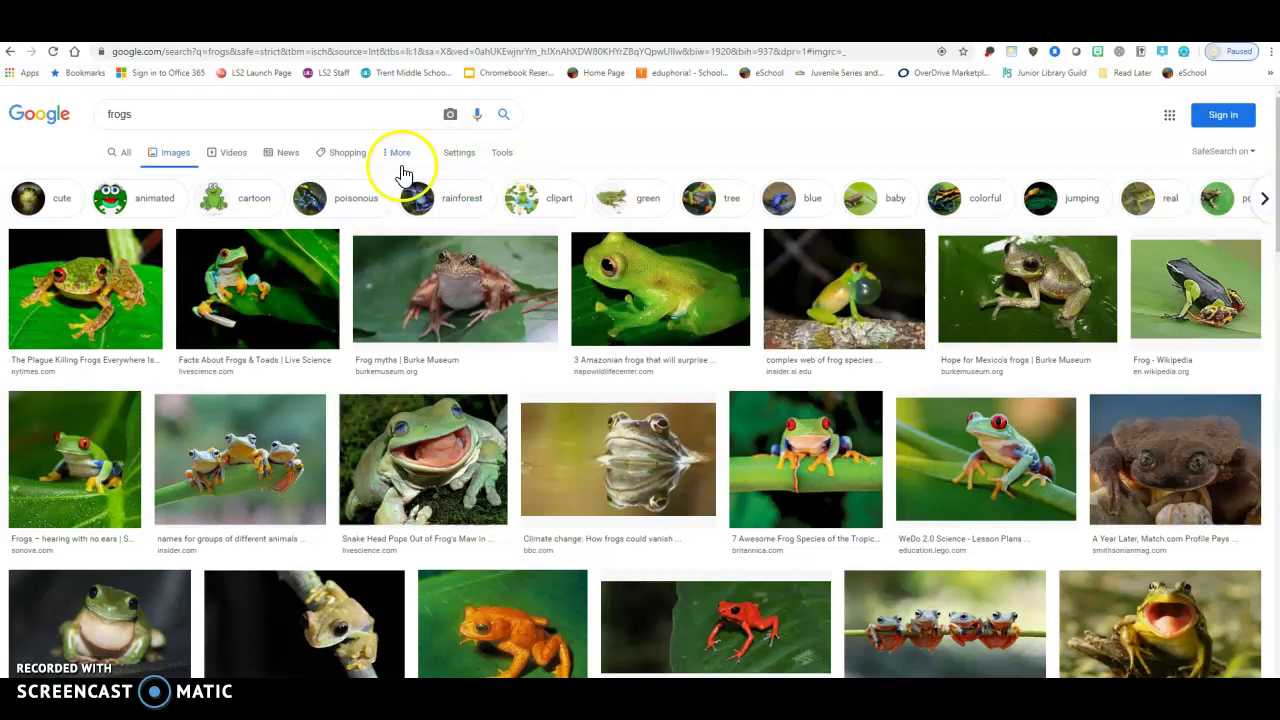
click(118, 157)
scroll(434, 314, down, 15)
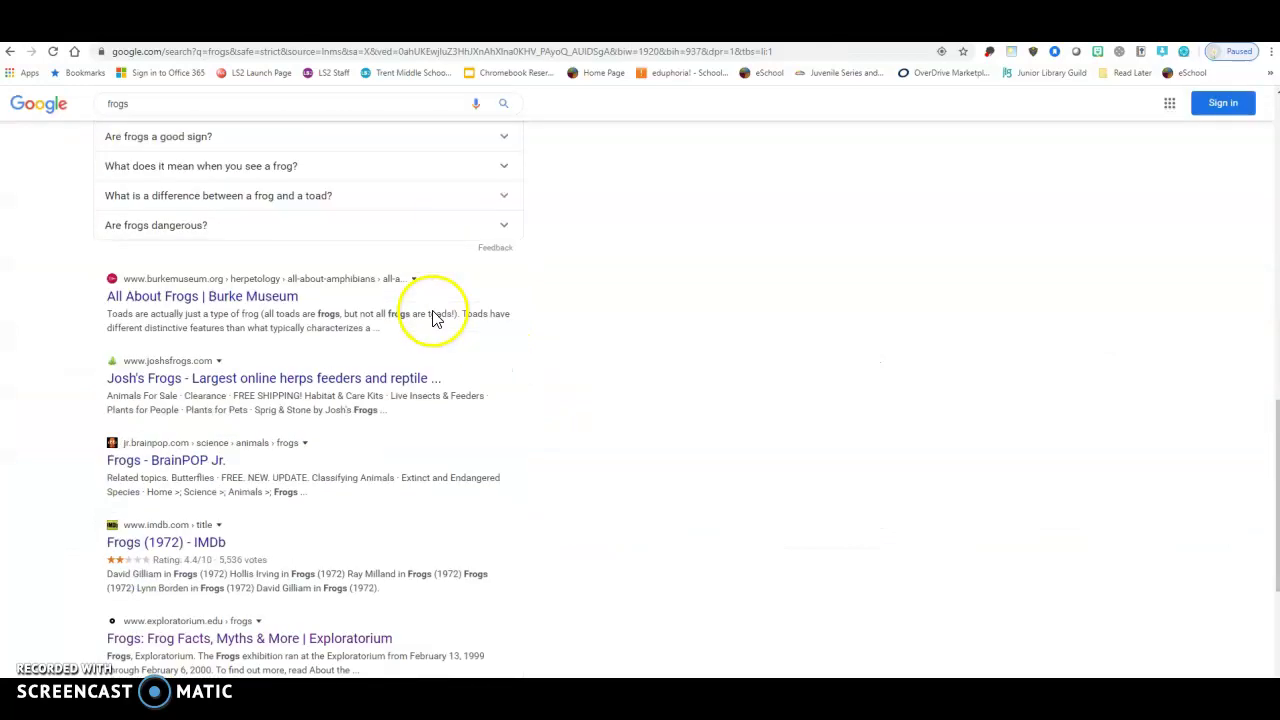
click(405, 644)
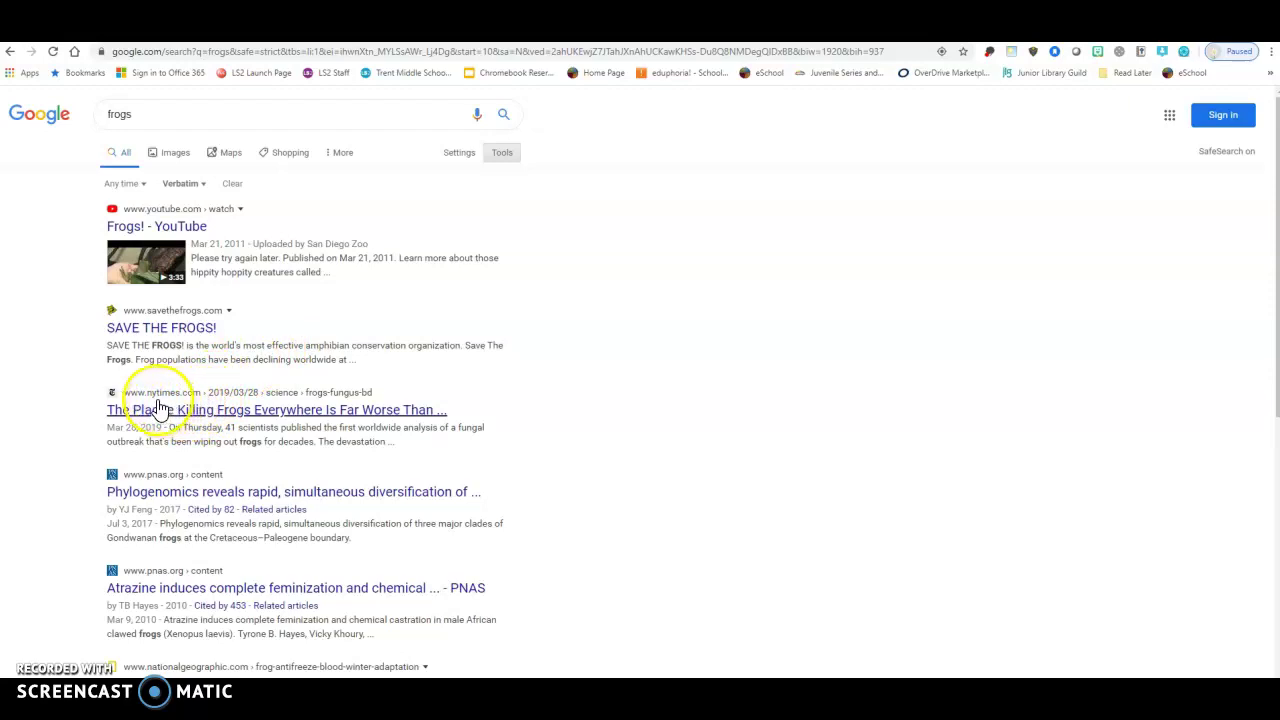
scroll(146, 403, down, 3)
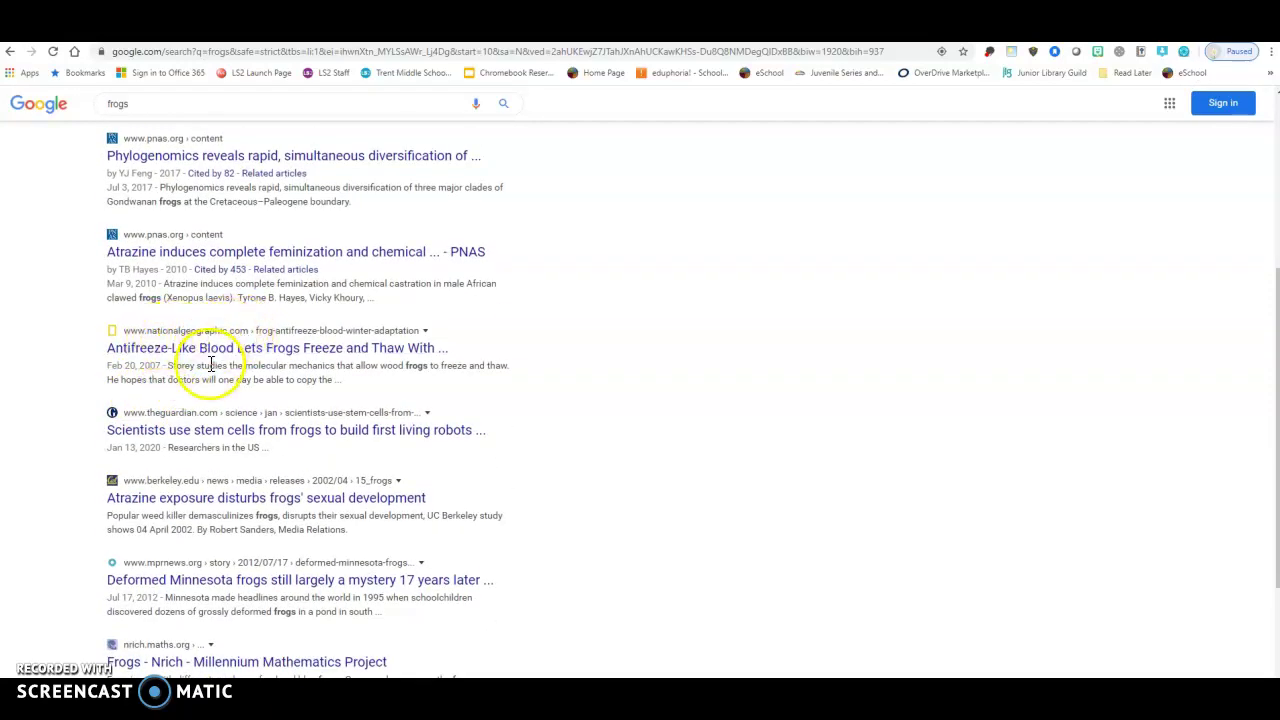
click(209, 348)
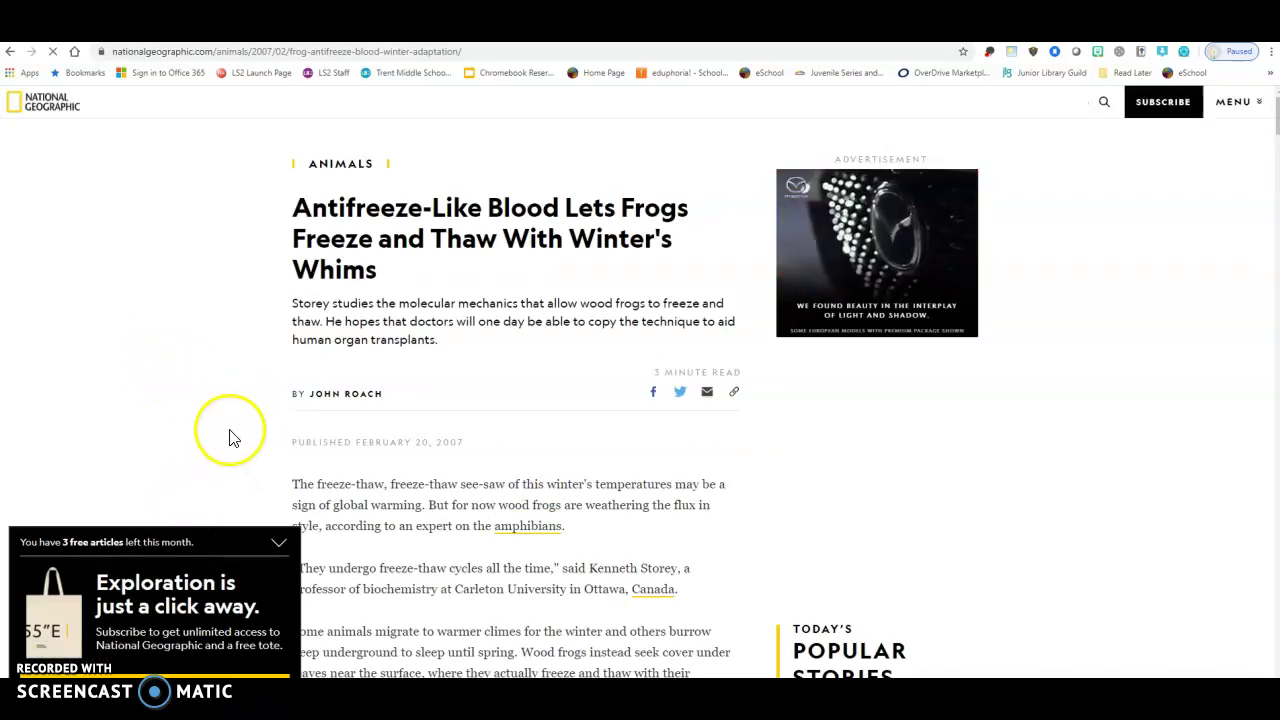
- Scroll into the article until the 'Please sign up to continue reading' prompt blocks it
scroll(222, 430, down, 2)
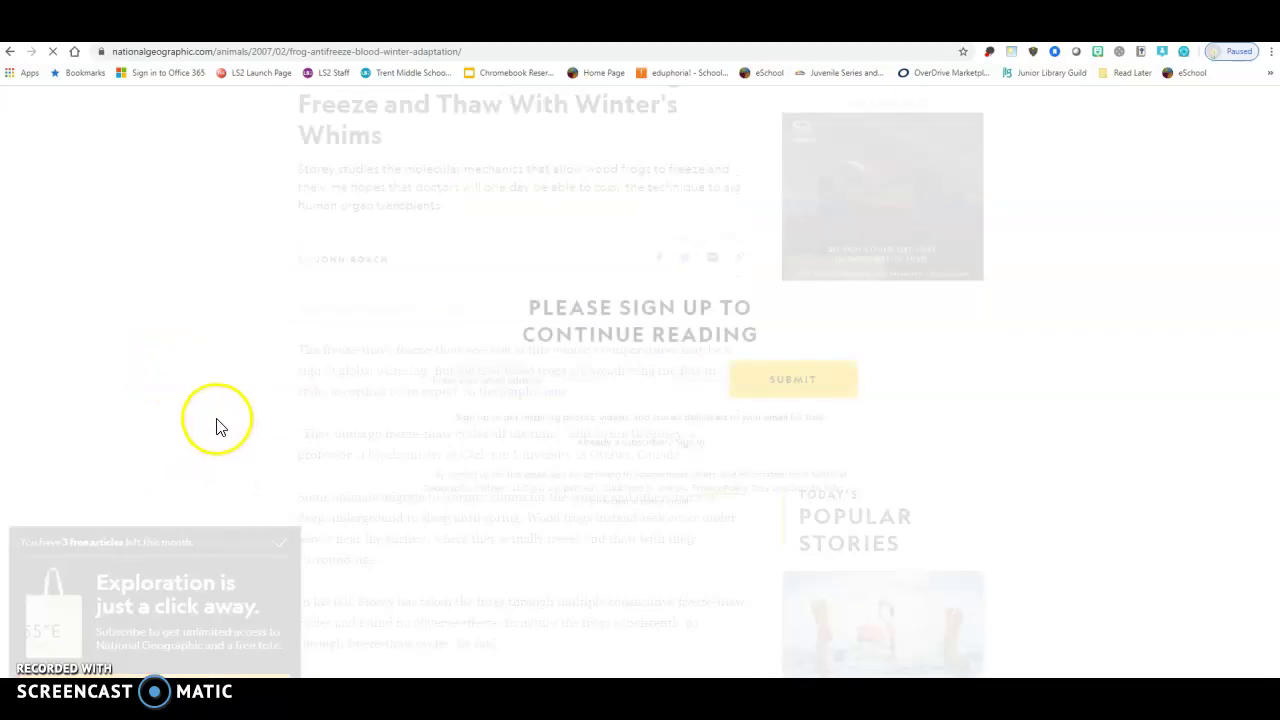
click(240, 363)
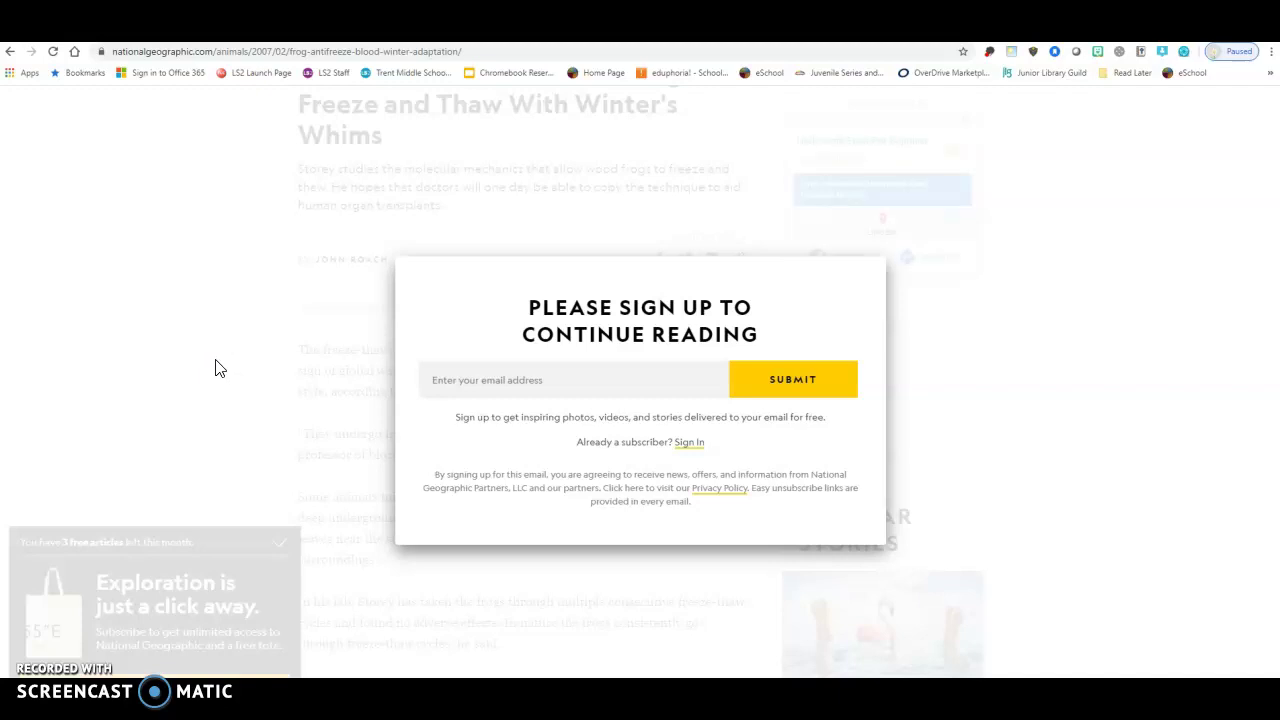
click(239, 376)
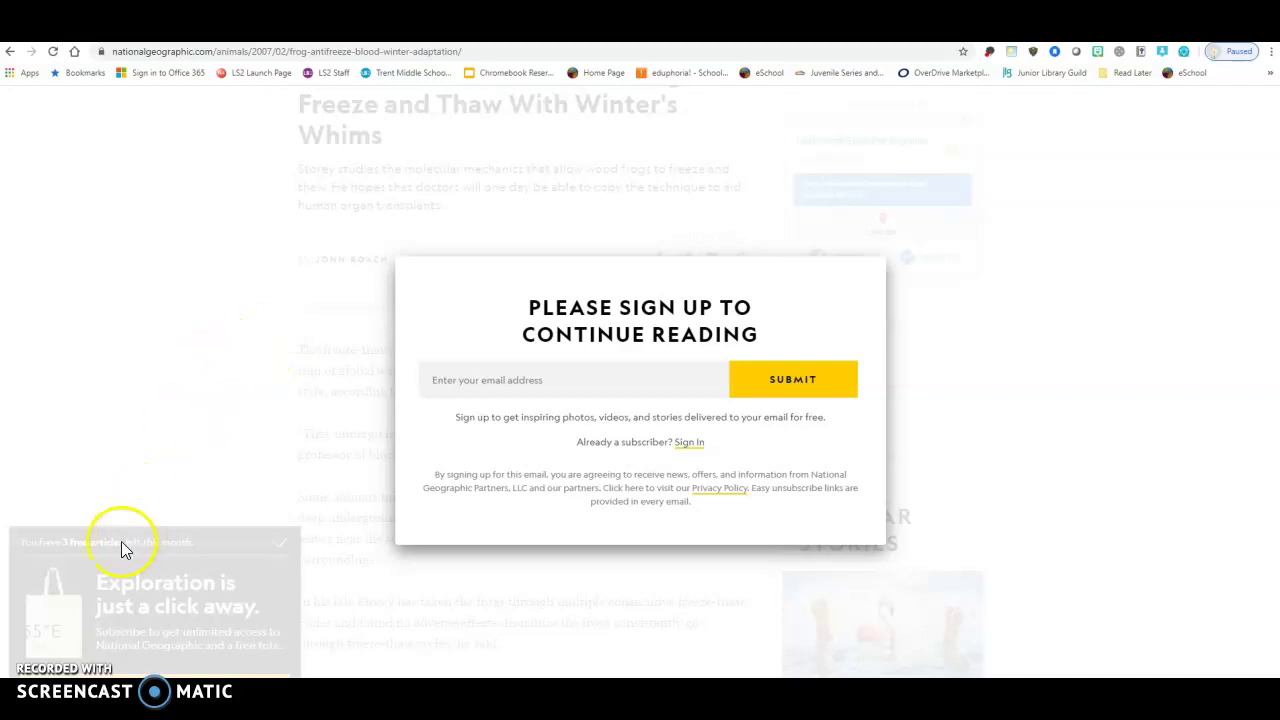